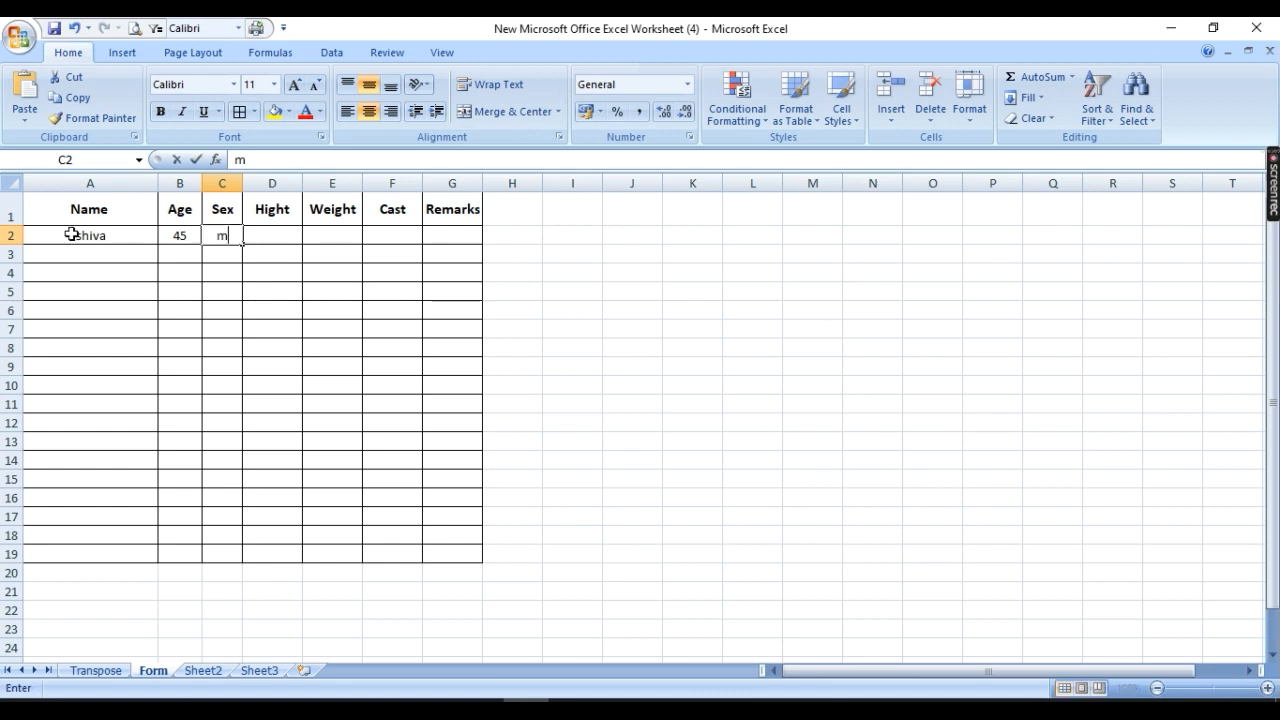
- Complete the record in row 2 with height 145, weight 48 and cast obc
{"action": "key", "text": "Tab"}
{"action": "type", "text": "145"}
{"action": "key", "text": "Tab"}
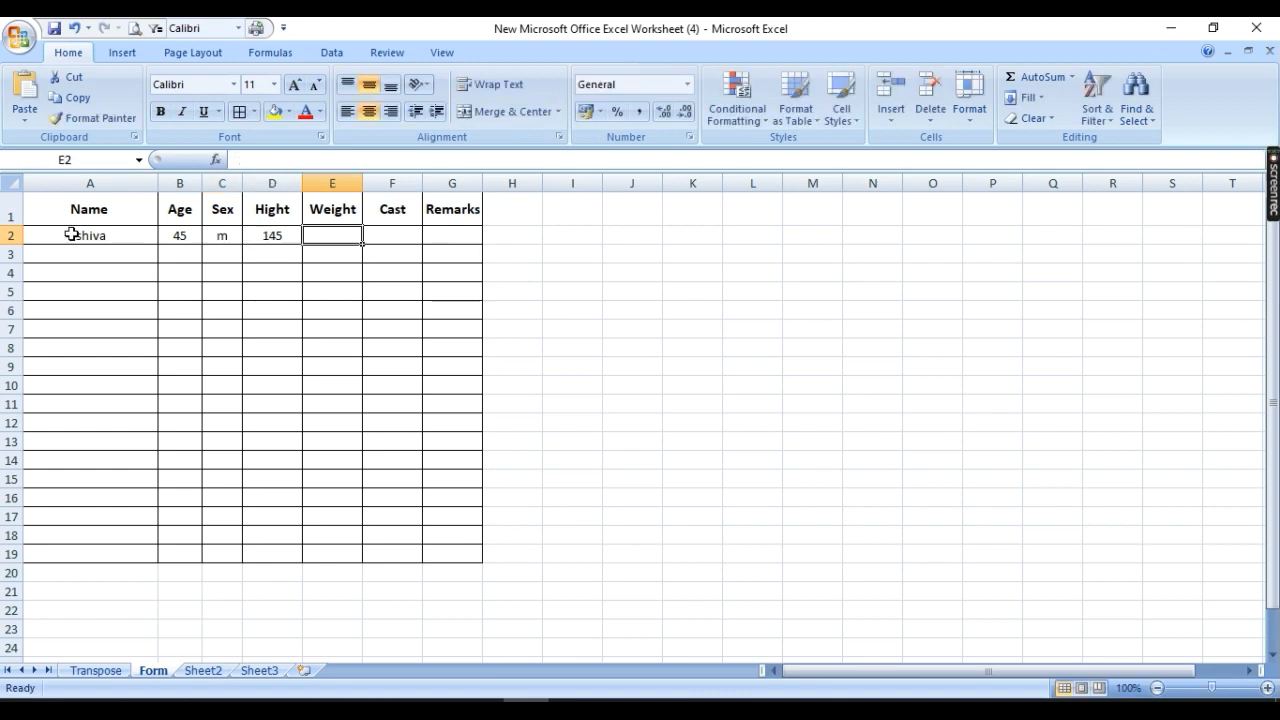
{"action": "type", "text": "2"}
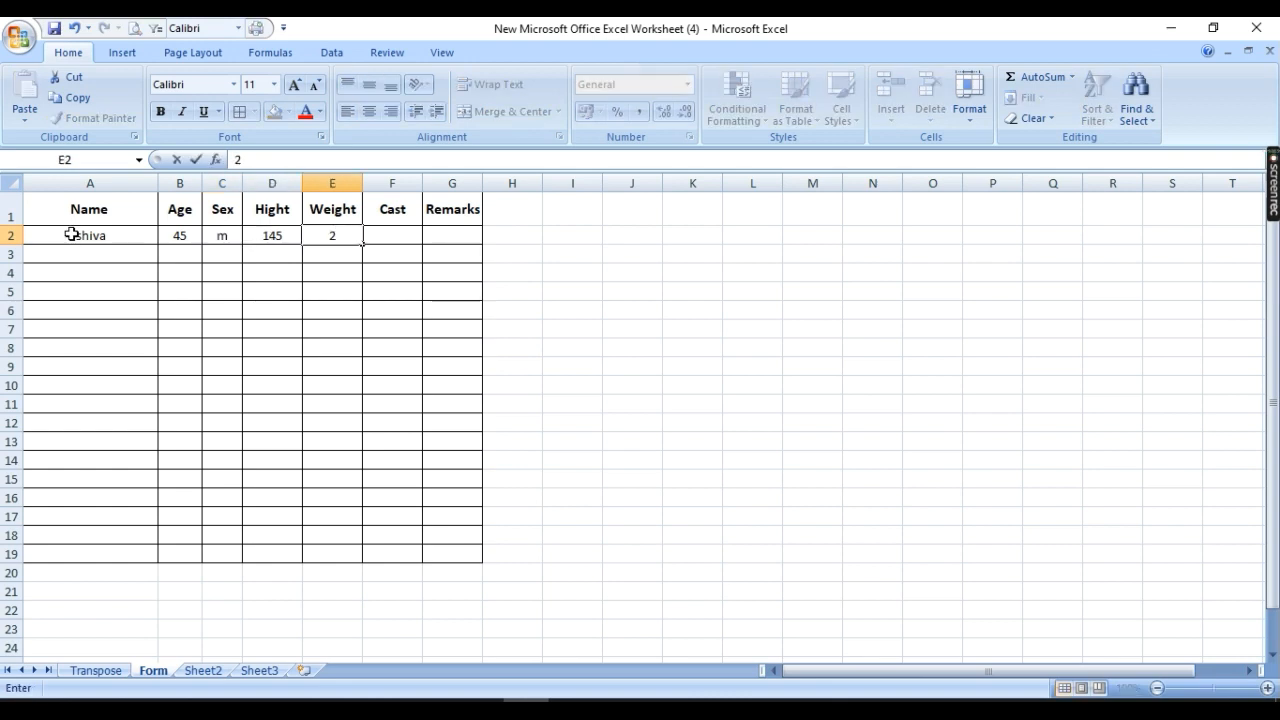
{"action": "key", "text": "BackSpace"}
{"action": "type", "text": "48"}
{"action": "key", "text": "Tab"}
{"action": "type", "text": "obc"}
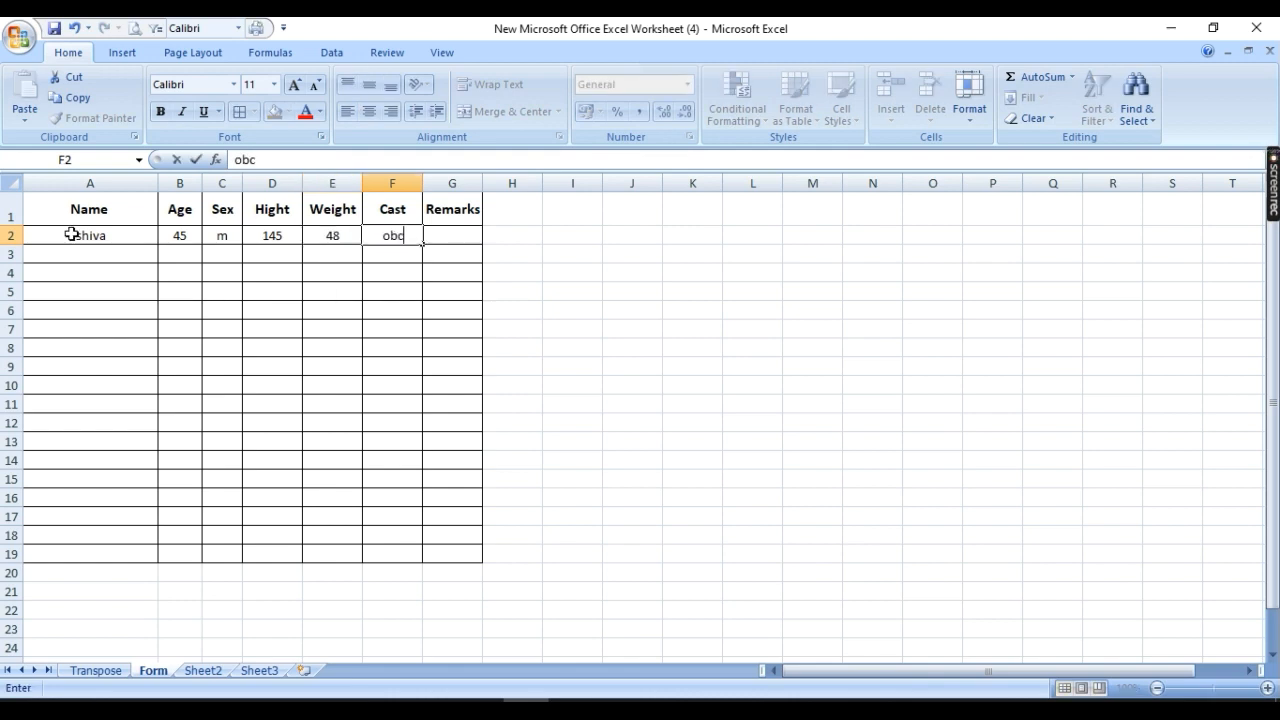
{"action": "key", "text": "Tab"}
{"action": "key", "text": "Return"}
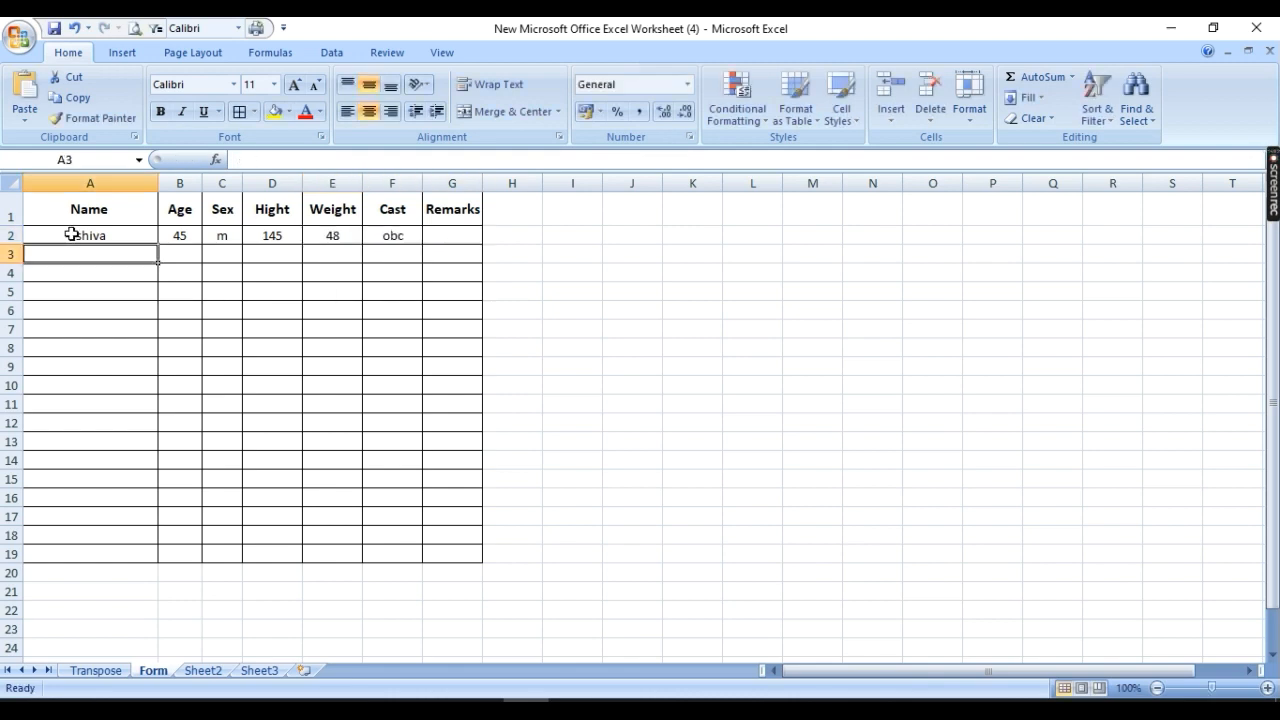
- Fill row 3 with a second person's name, age 48, sex m, height 118, weight 49 and cast gen
{"action": "type", "text": "sharanu"}
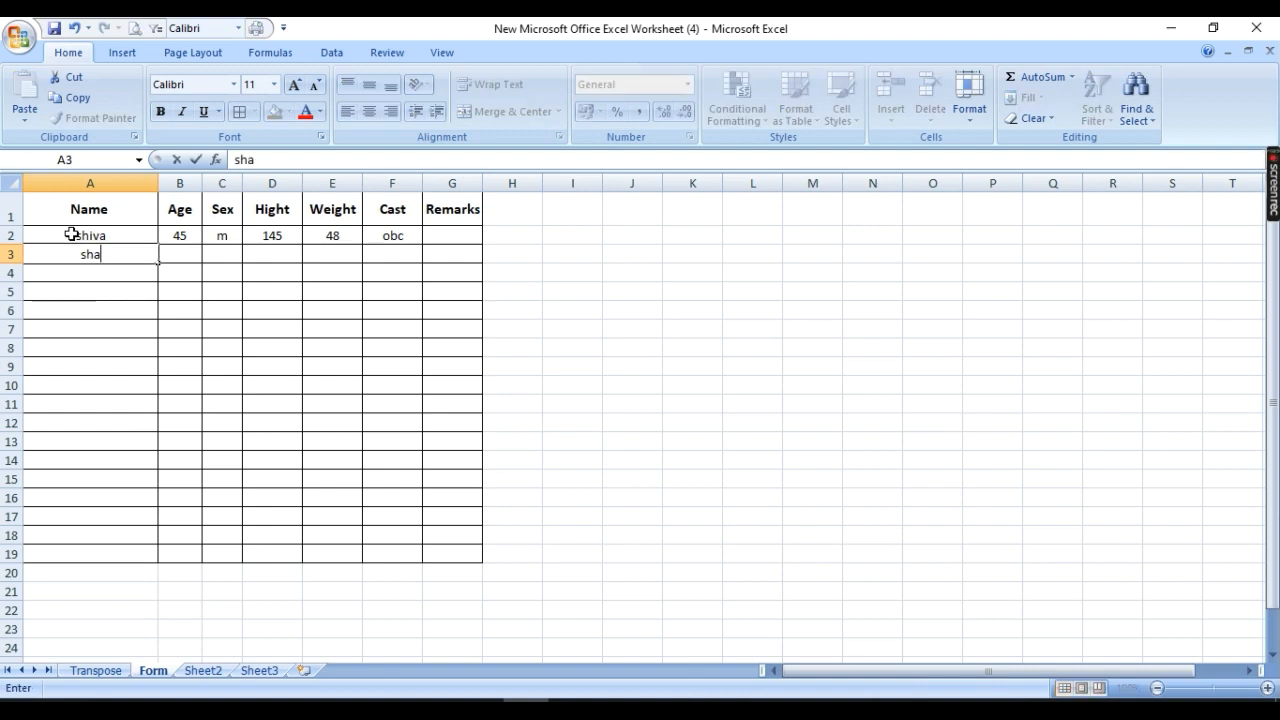
{"action": "key", "text": "Tab"}
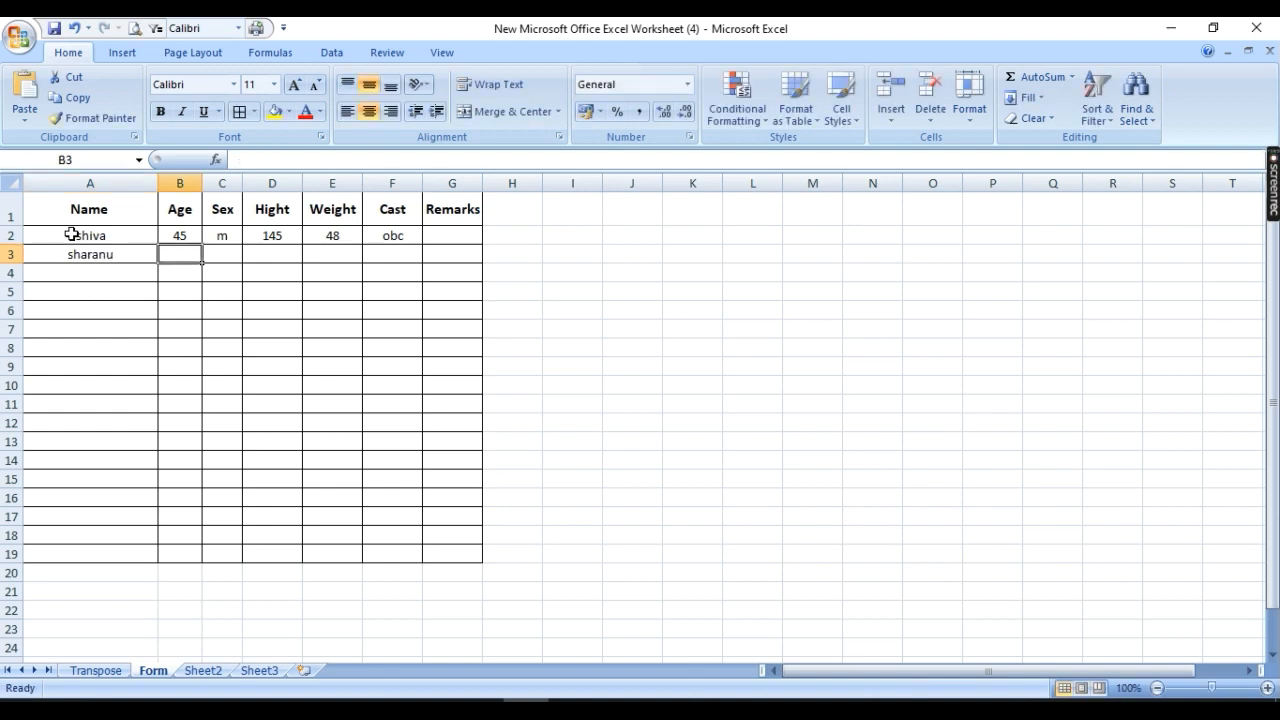
{"action": "type", "text": "48"}
{"action": "key", "text": "Tab"}
{"action": "type", "text": "m"}
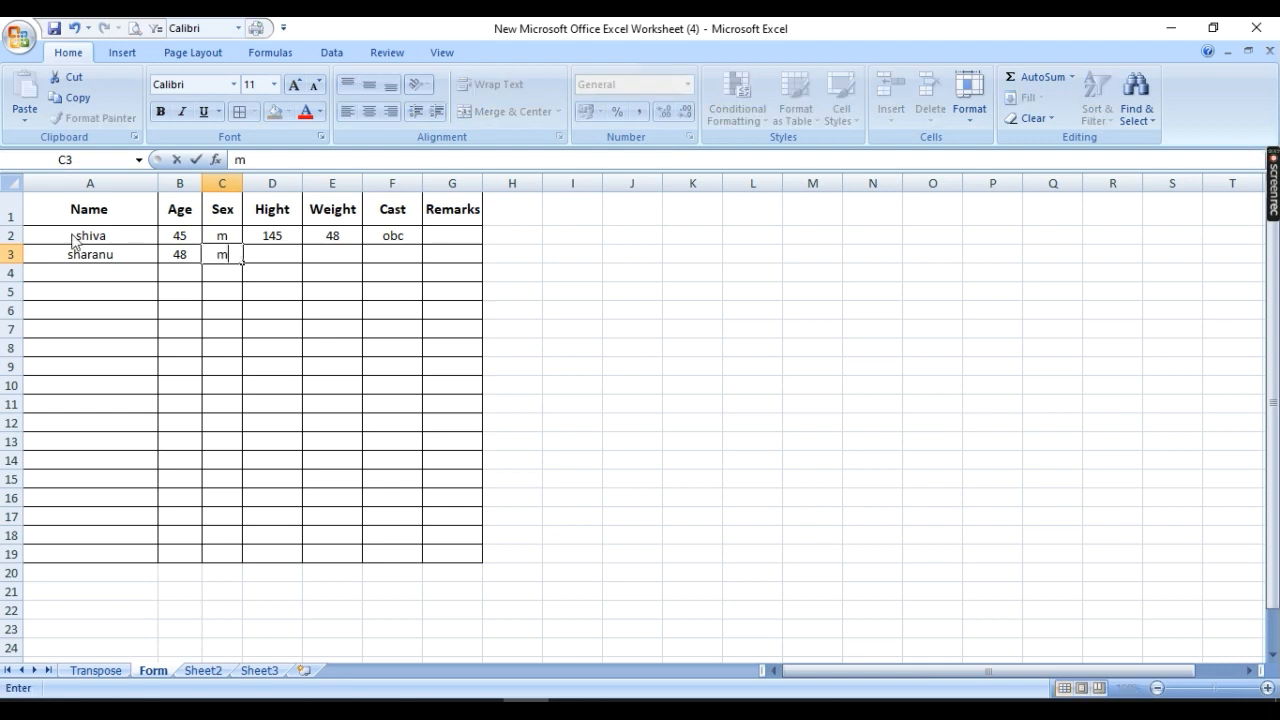
{"action": "key", "text": "Tab"}
{"action": "type", "text": "118"}
{"action": "key", "text": "Tab"}
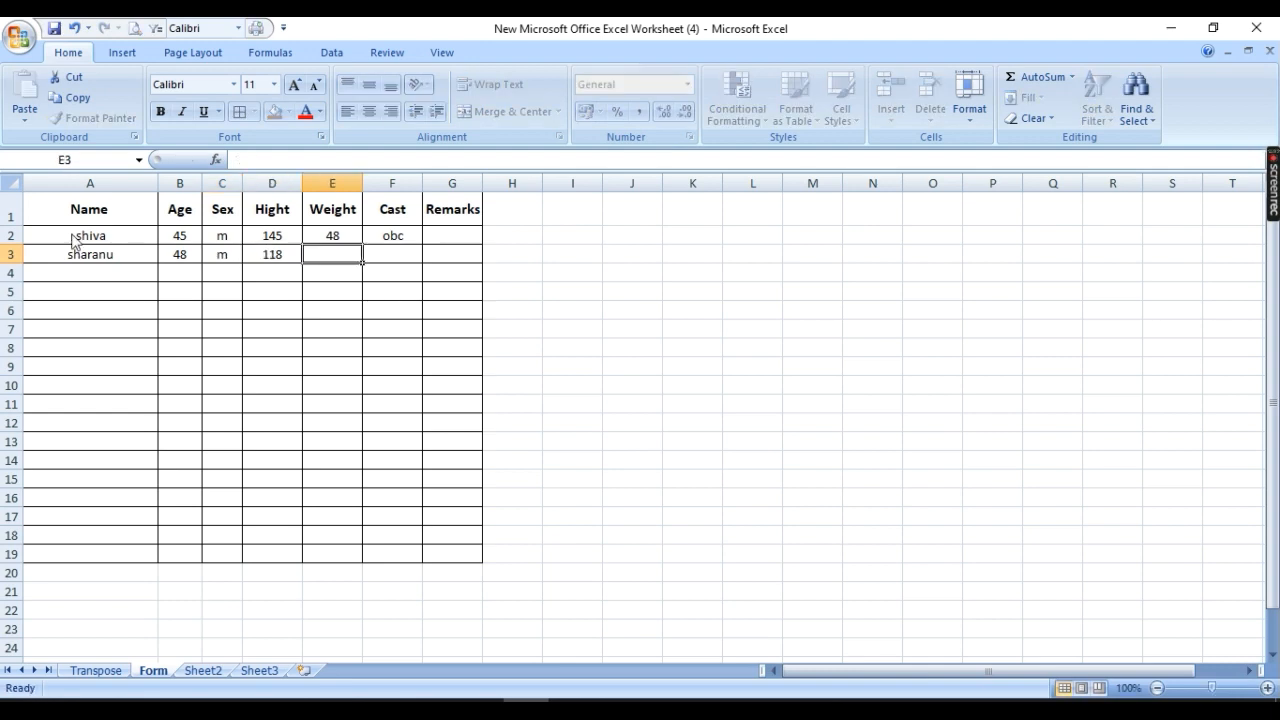
{"action": "type", "text": "49"}
{"action": "key", "text": "Tab"}
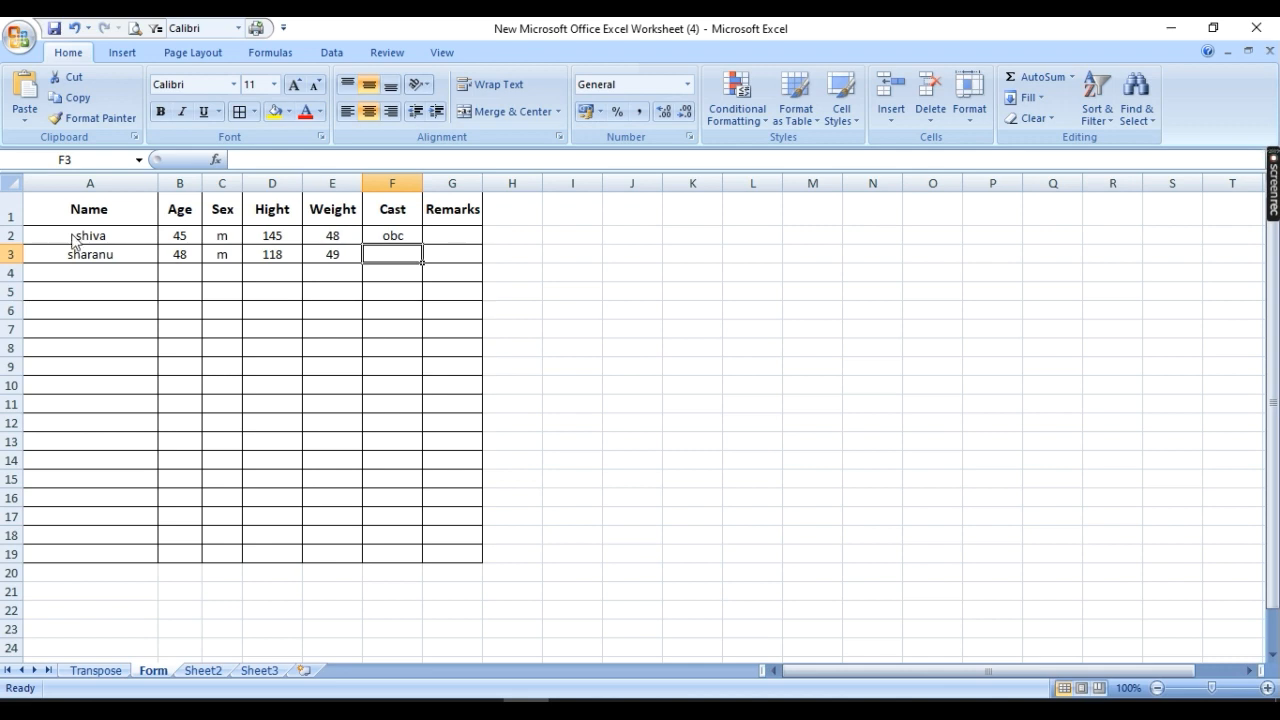
{"action": "type", "text": "gen"}
{"action": "key", "text": "Tab"}
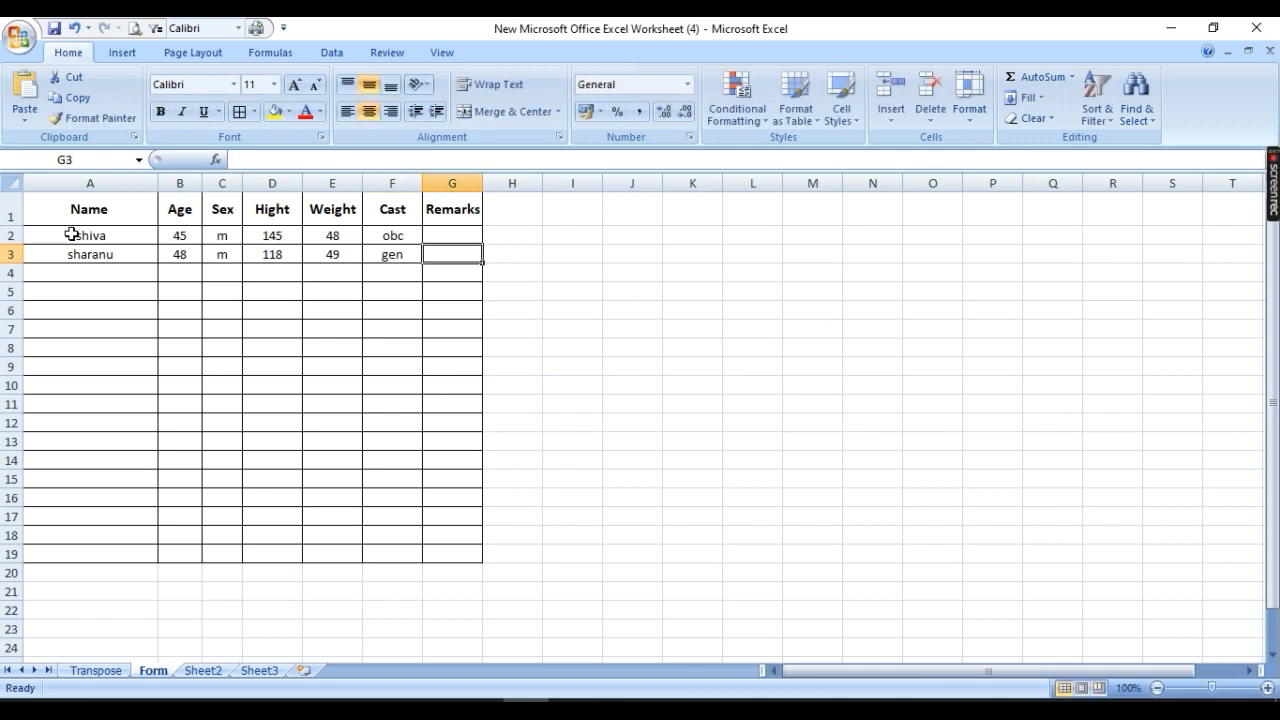
- Clear the sample records in rows 2 and 3, keeping the header row and borders
{"action": "left_click", "coordinate": [672, 386]}
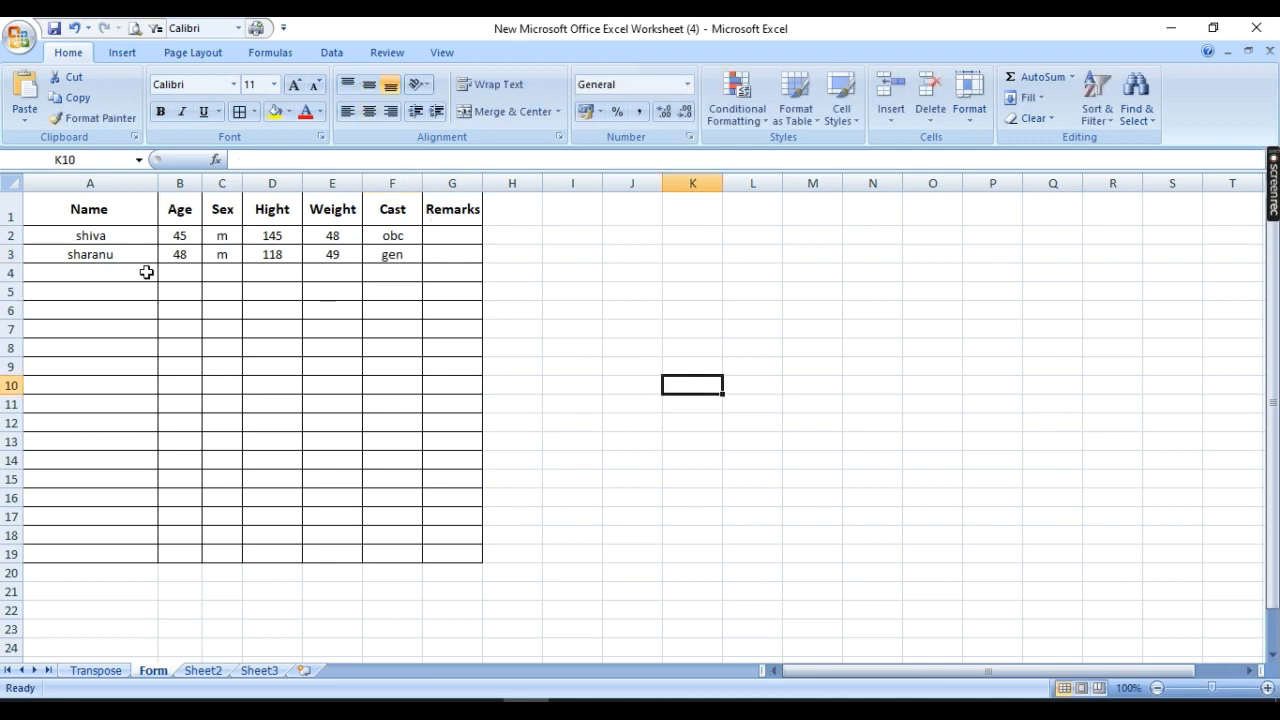
{"action": "left_click", "coordinate": [81, 278]}
{"action": "left_click", "coordinate": [572, 363]}
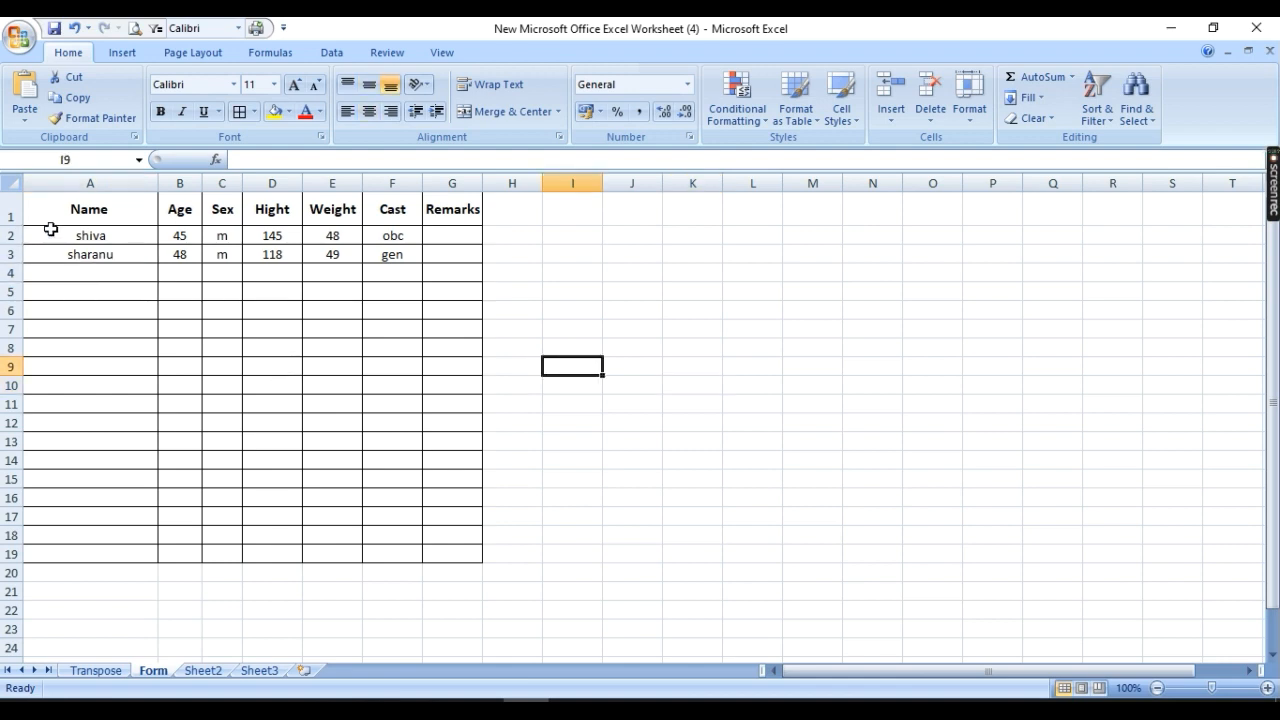
{"action": "key", "text": "alt+d"}
{"action": "key", "text": "o"}
{"action": "left_click_drag", "start_coordinate": [53, 237], "coordinate": [458, 249]}
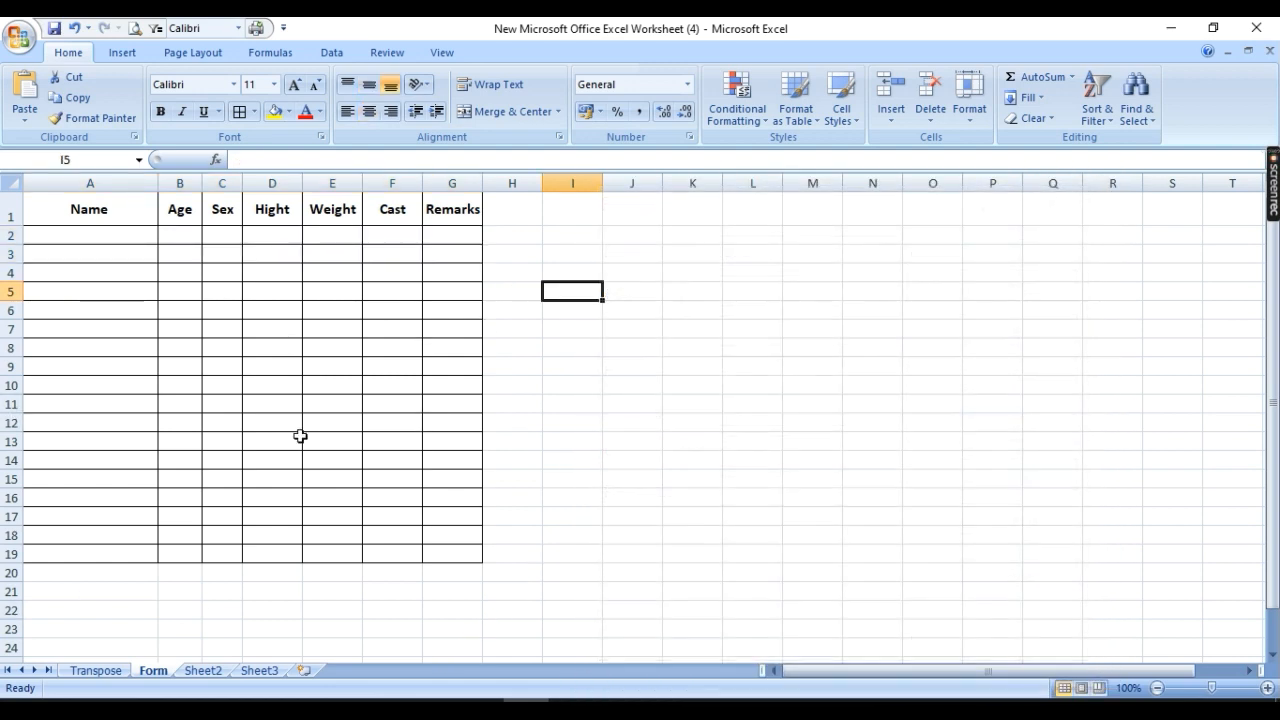
- Open the Quick Access Toolbar customization in the program options and list All Commands
{"action": "left_click", "coordinate": [17, 38]}
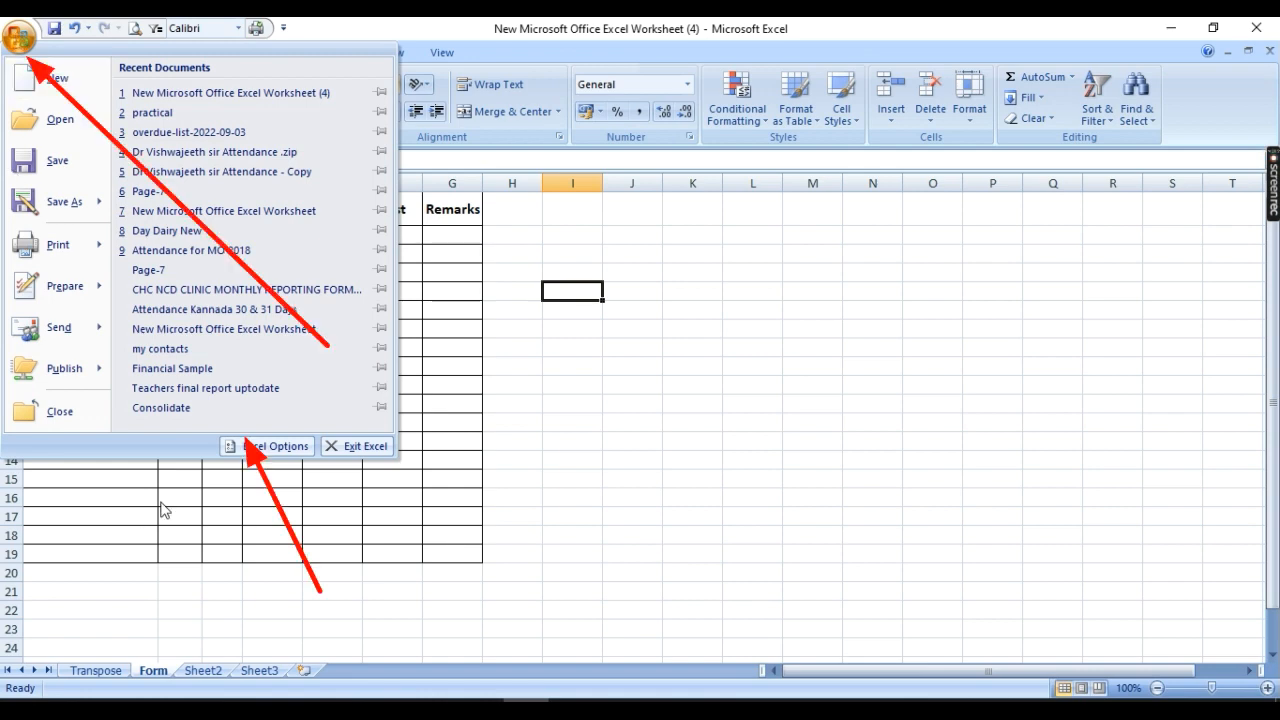
{"action": "left_click", "coordinate": [273, 445]}
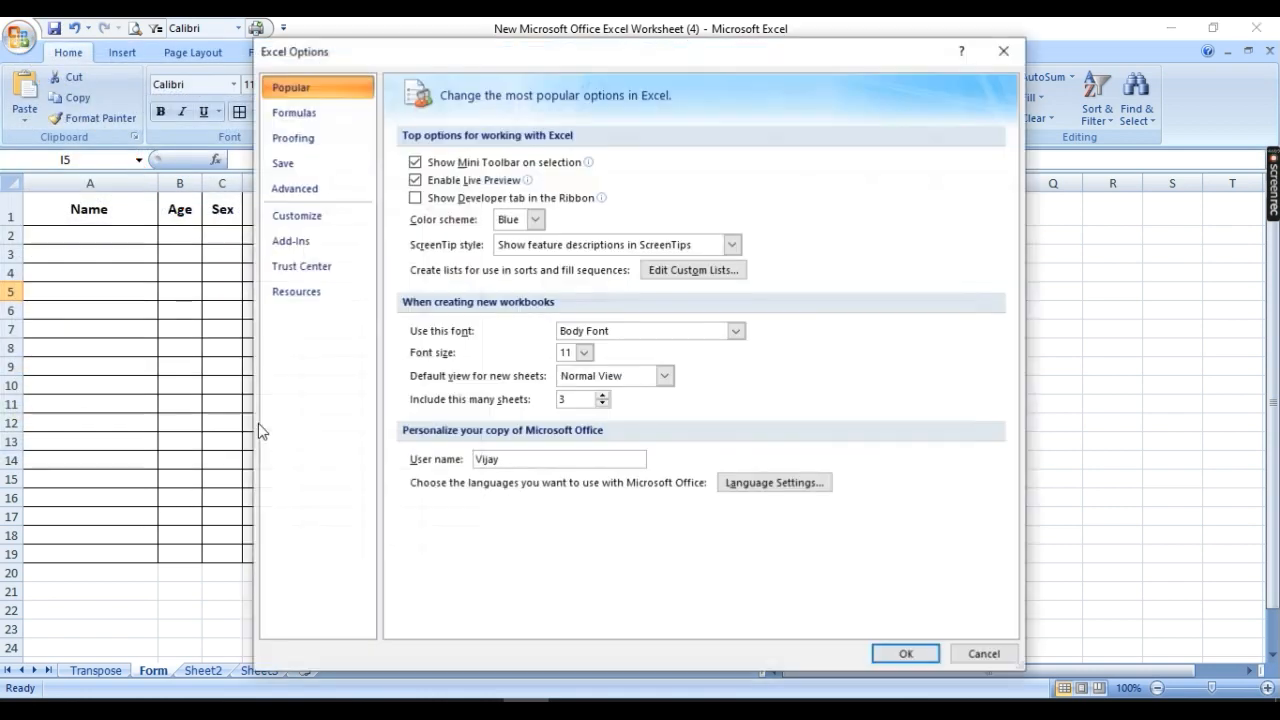
{"action": "left_click", "coordinate": [301, 218]}
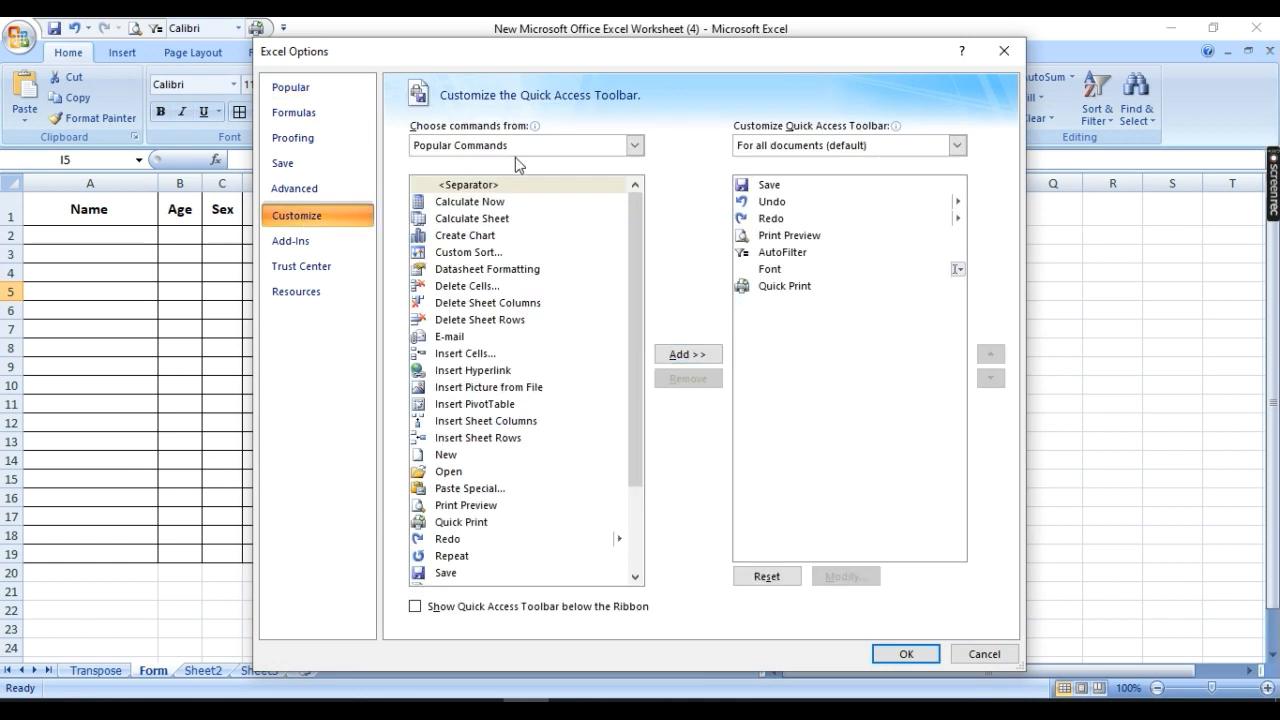
{"action": "scroll", "coordinate": [548, 472], "scroll_direction": "down", "scroll_amount": 3}
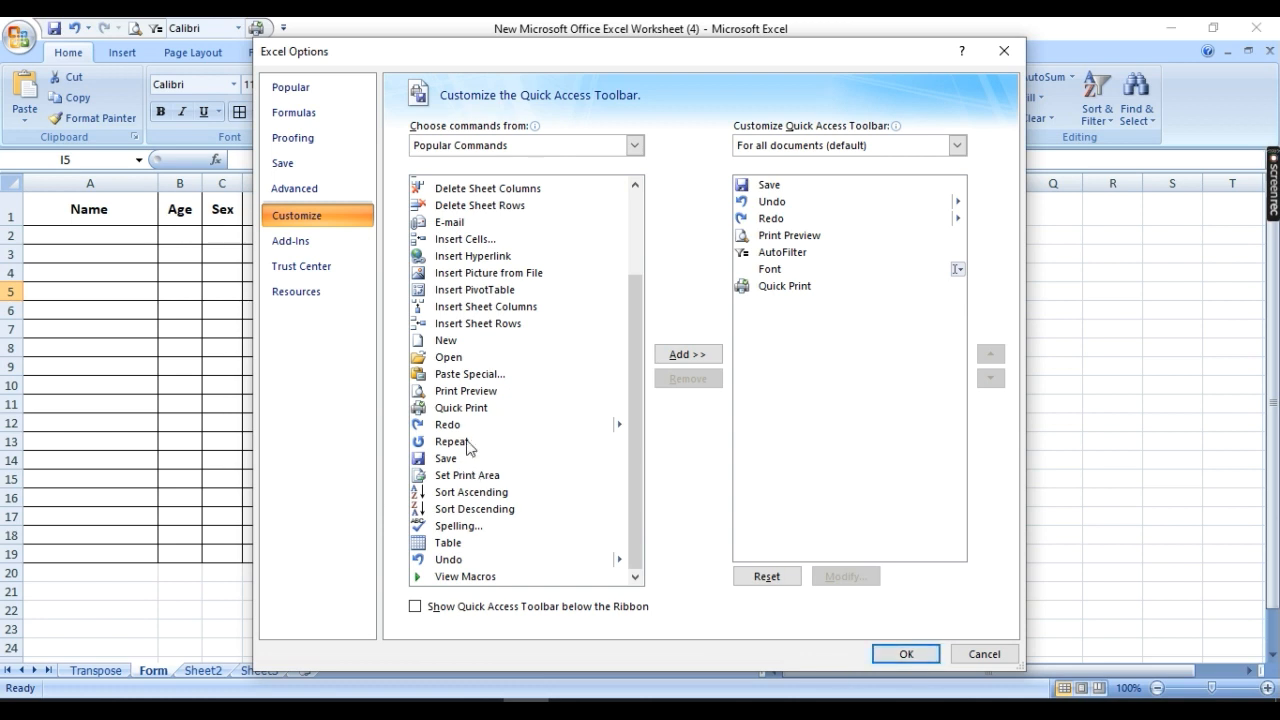
{"action": "left_click", "coordinate": [492, 429]}
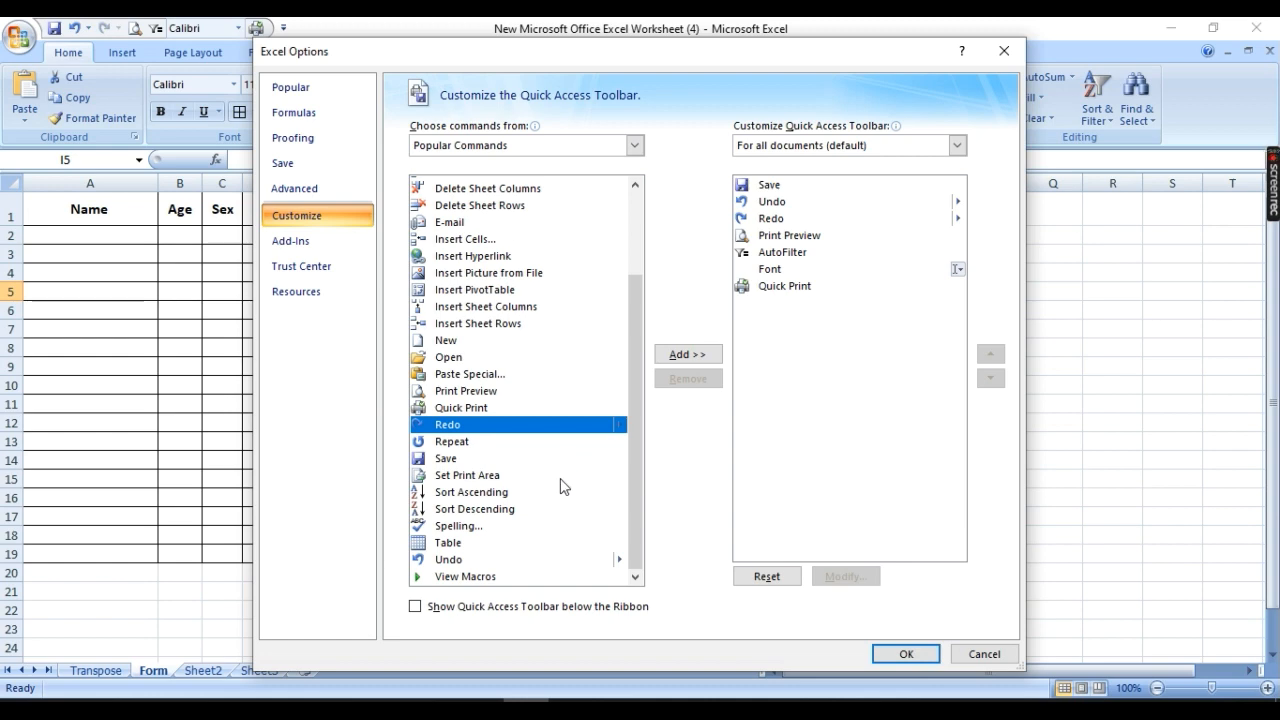
{"action": "left_click", "coordinate": [634, 145]}
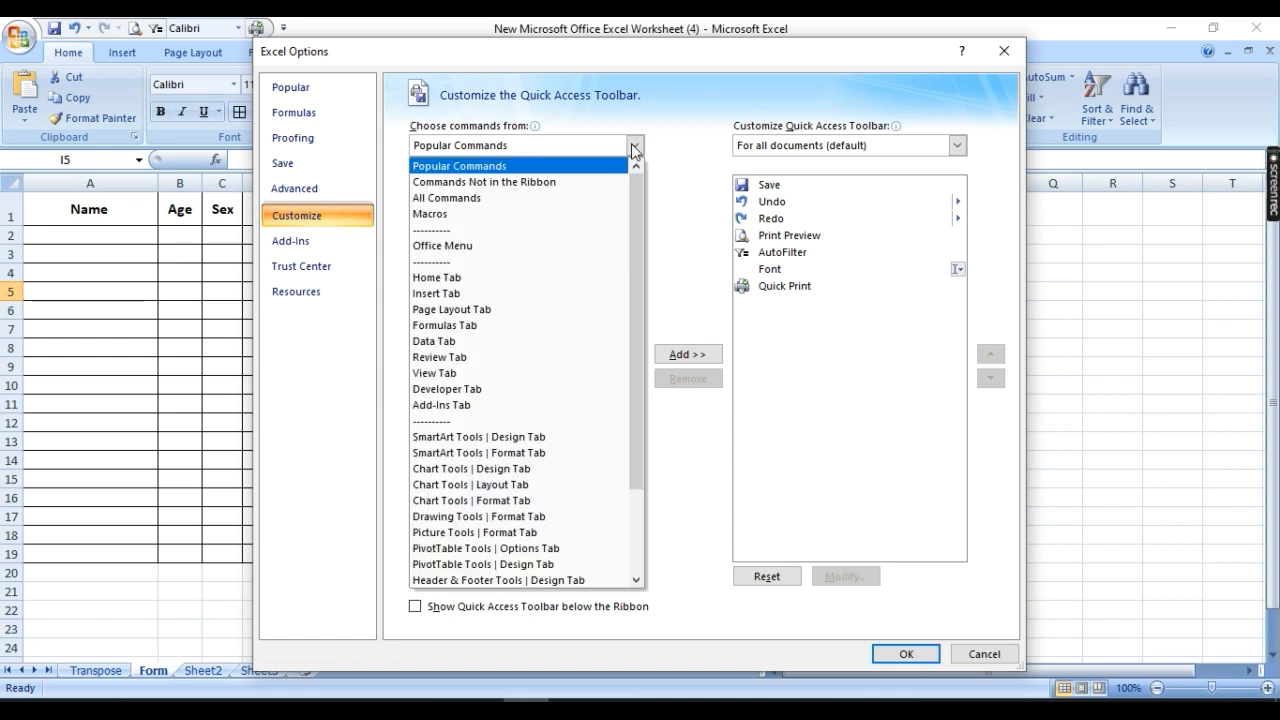
{"action": "left_click", "coordinate": [432, 198]}
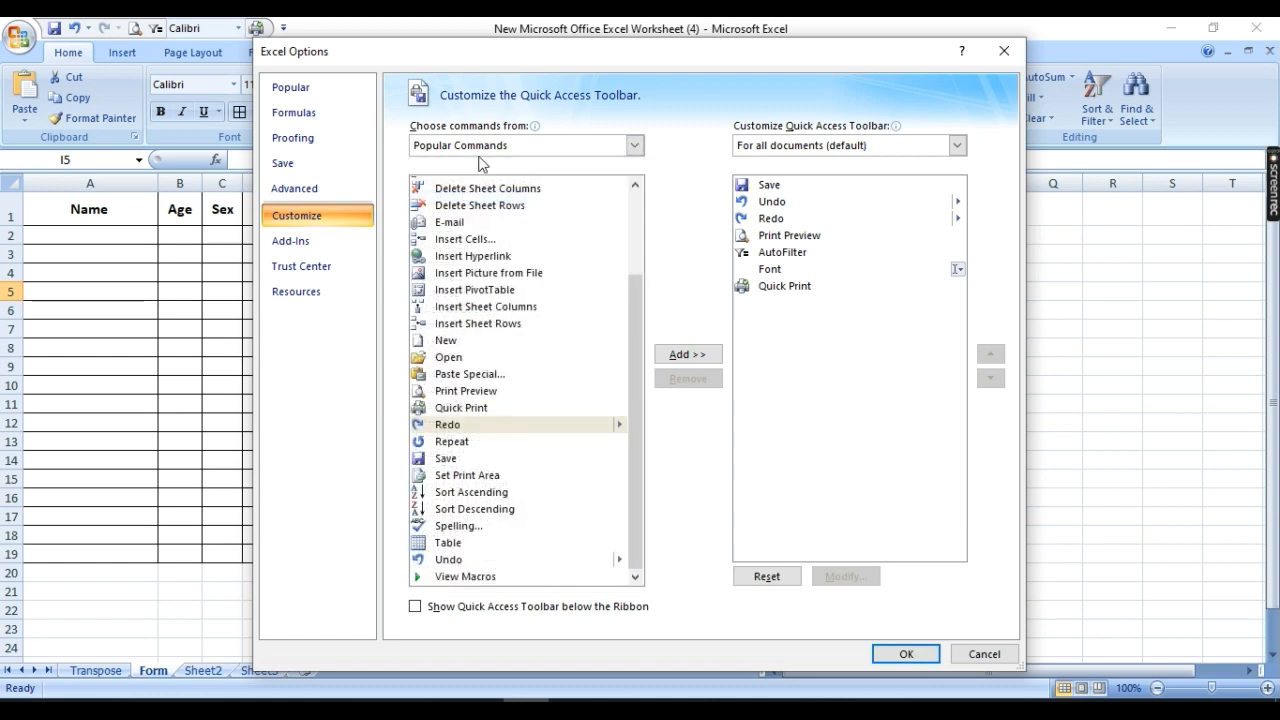
{"action": "left_click", "coordinate": [543, 151]}
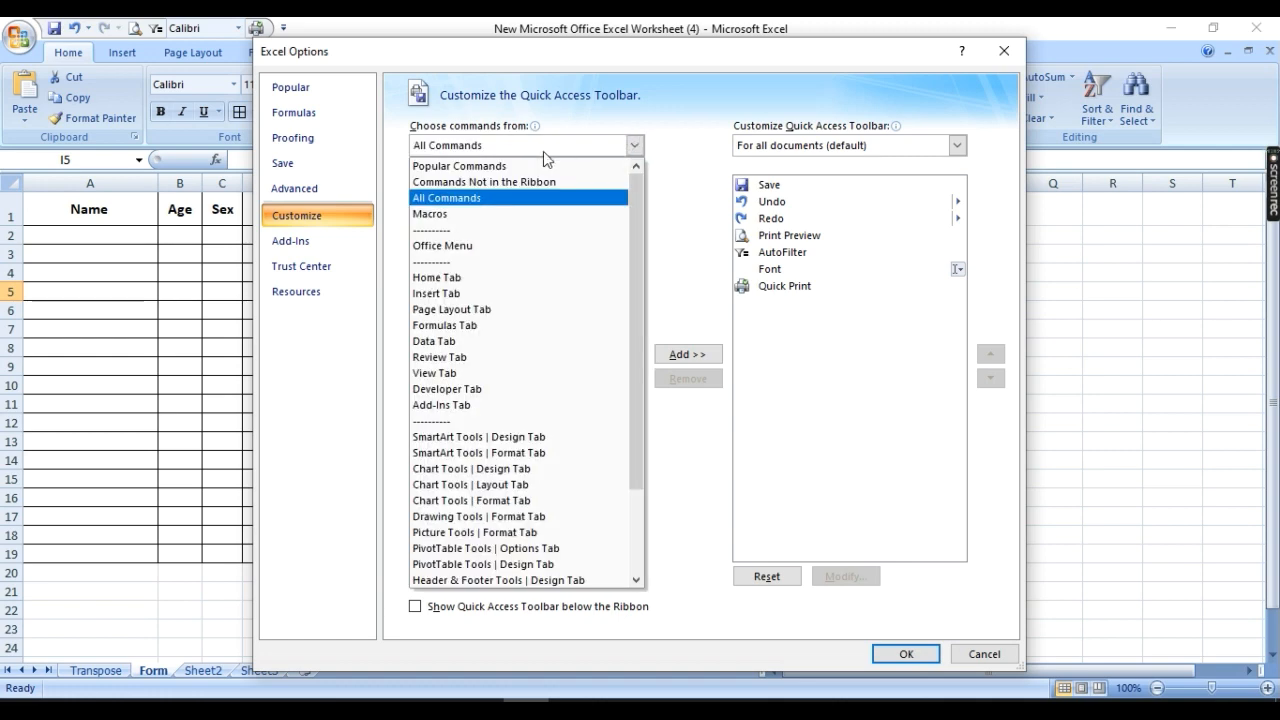
{"action": "left_click", "coordinate": [452, 148]}
- Add the Form... command after Quick Print in the Quick Access Toolbar for all documents and apply the change
{"action": "left_click", "coordinate": [531, 338]}
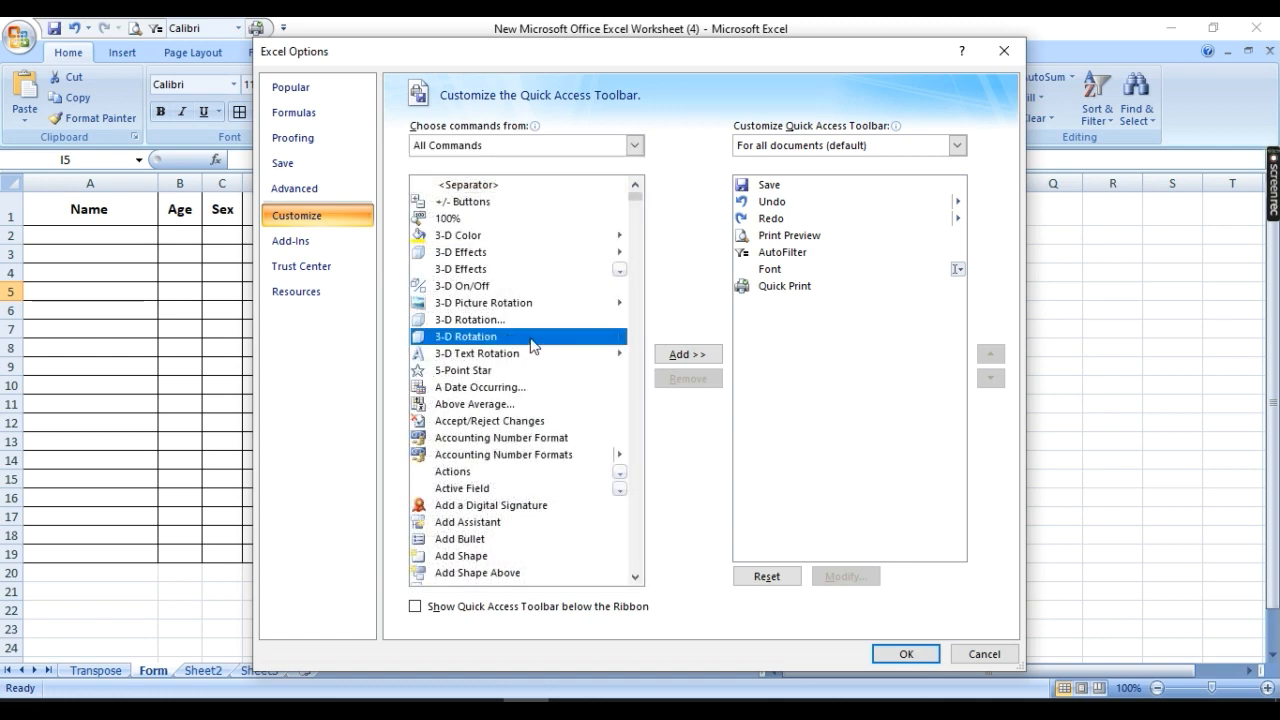
{"action": "key", "text": "f"}
{"action": "scroll", "coordinate": [531, 489], "scroll_direction": "down", "scroll_amount": 9}
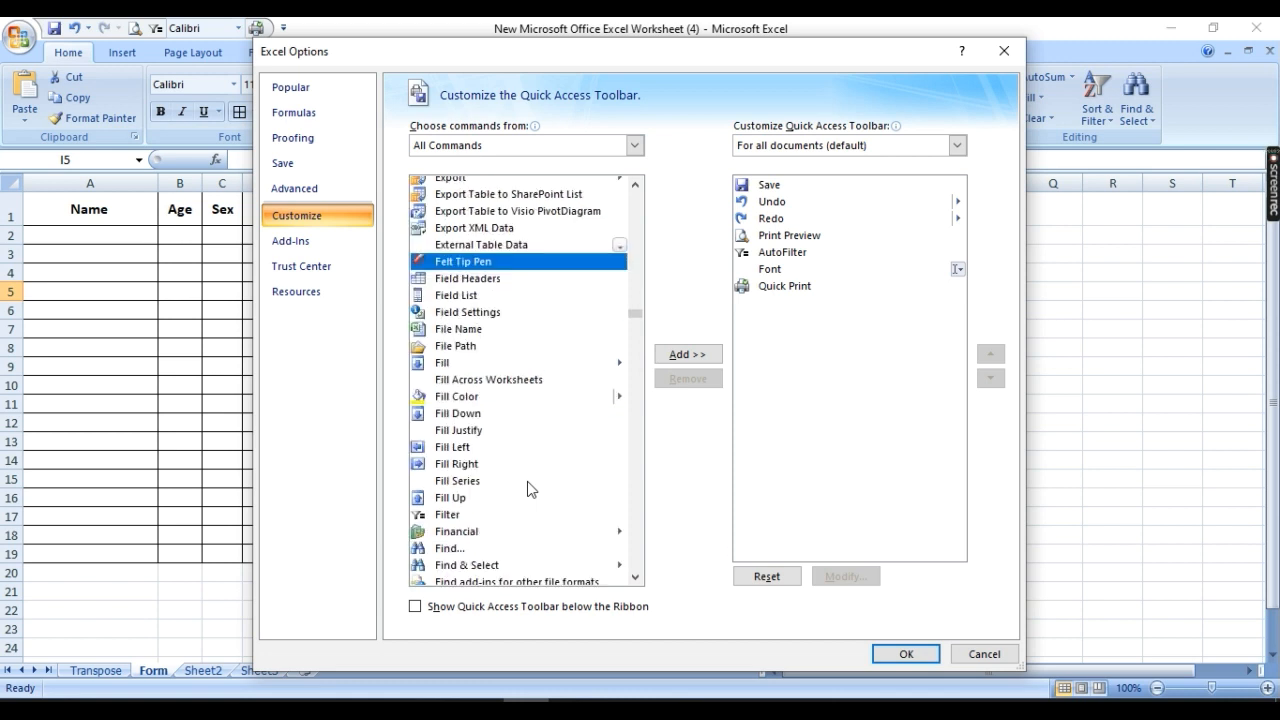
{"action": "scroll", "coordinate": [515, 470], "scroll_direction": "down", "scroll_amount": 4}
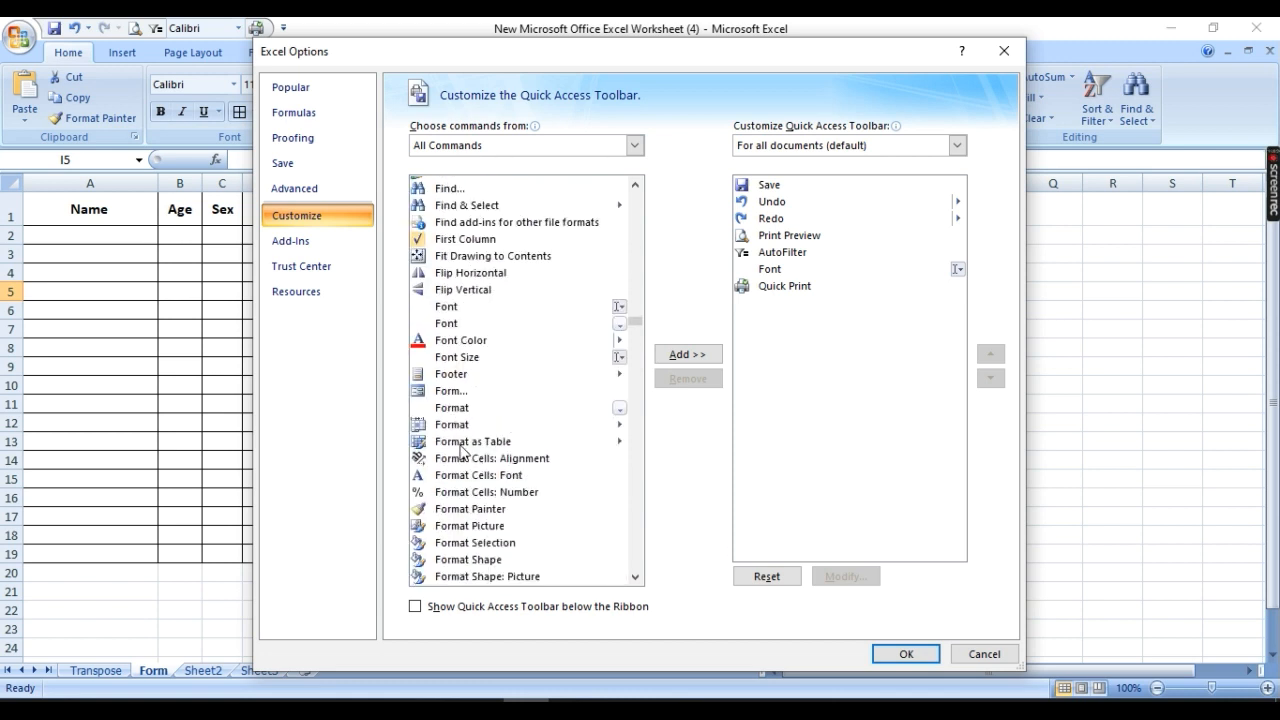
{"action": "left_click", "coordinate": [453, 392]}
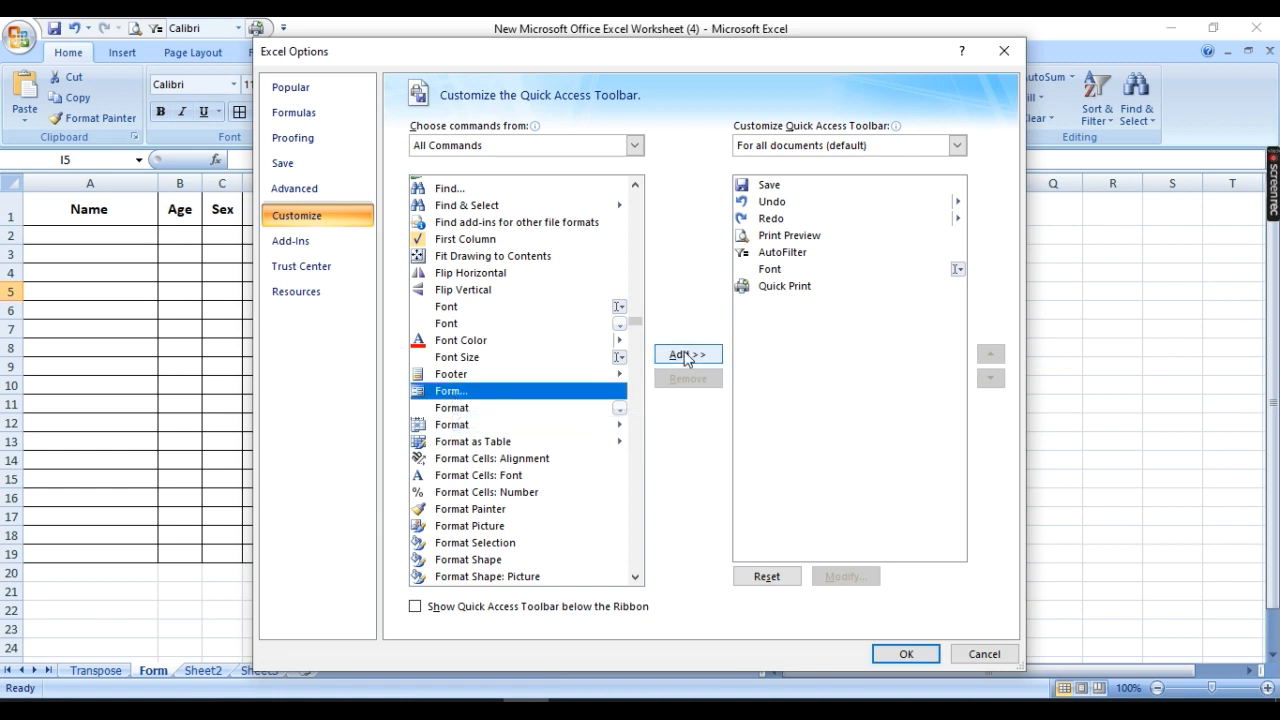
{"action": "left_click", "coordinate": [687, 355]}
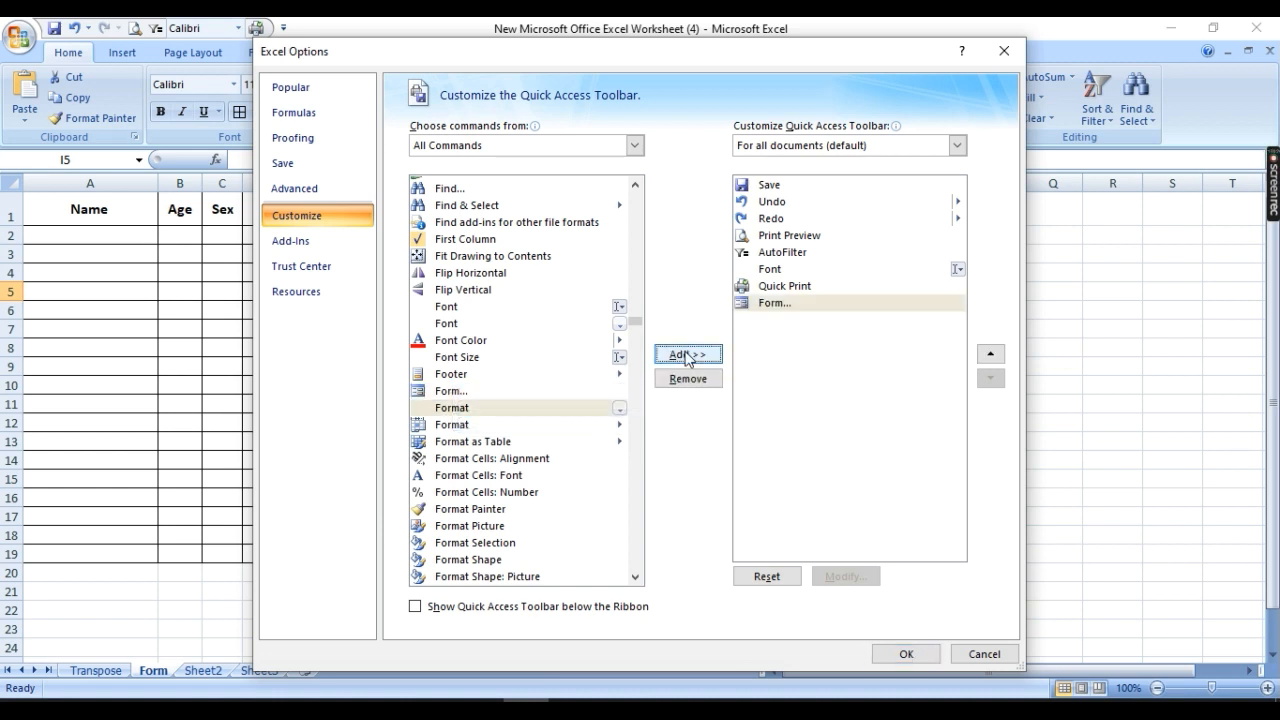
{"action": "left_click", "coordinate": [797, 288]}
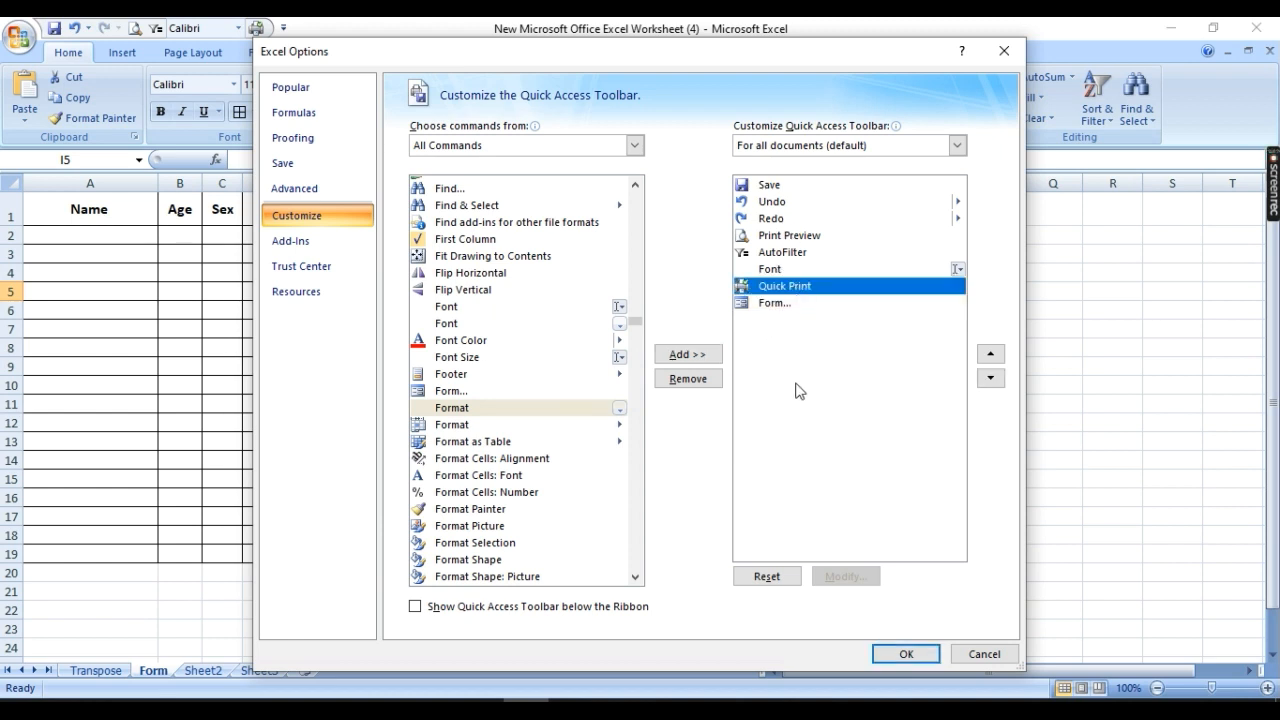
{"action": "left_click", "coordinate": [800, 305]}
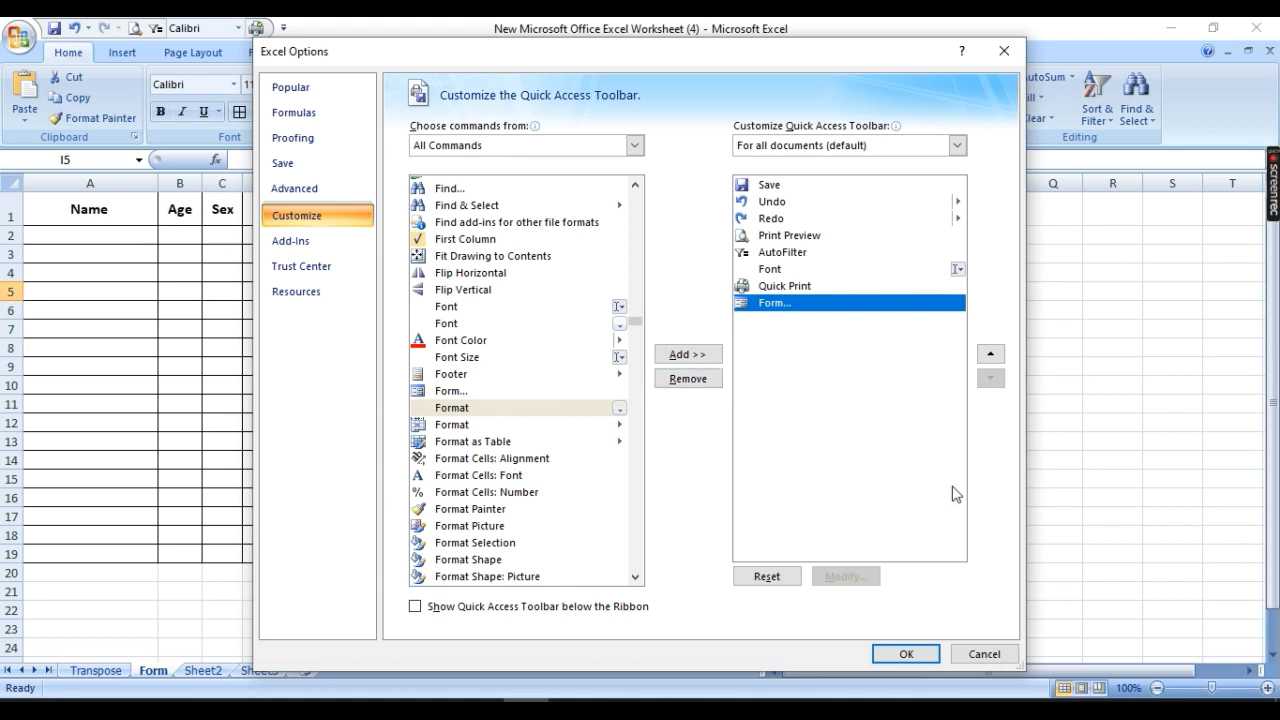
{"action": "left_click", "coordinate": [906, 654]}
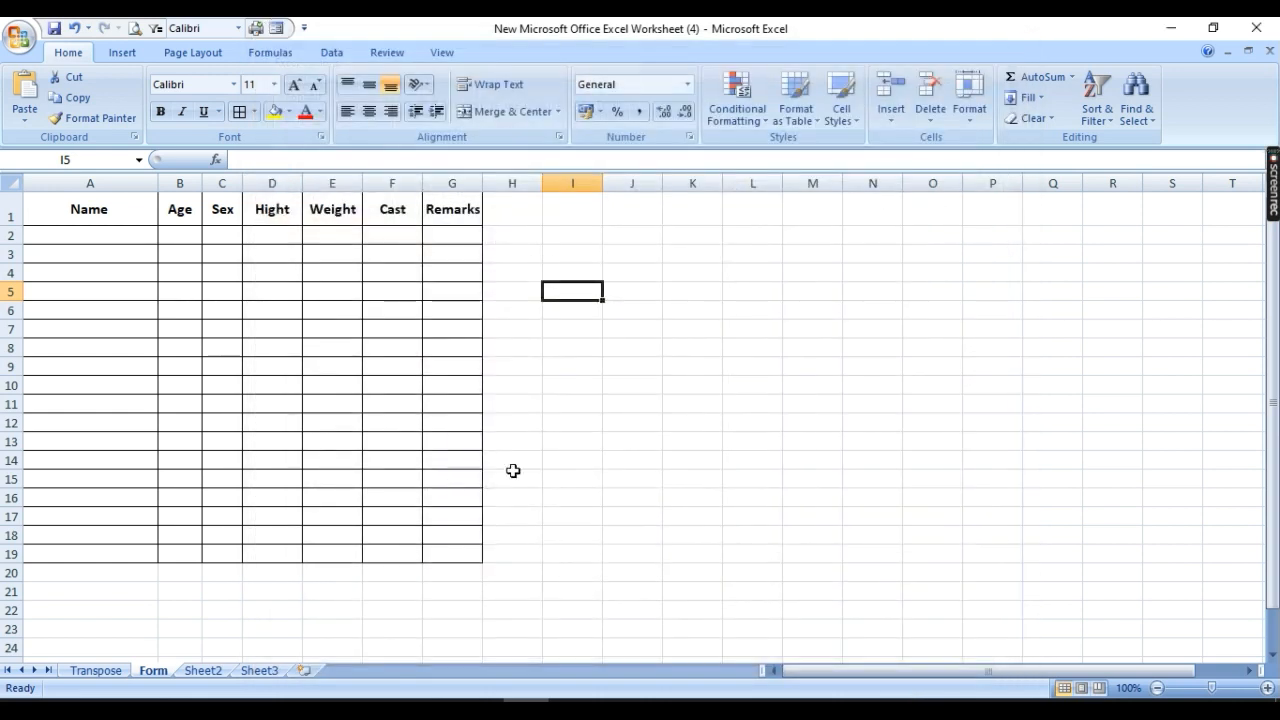
- Reopen the Quick Access Toolbar customization from the ribbon and show the start of the All Commands list
{"action": "left_click", "coordinate": [595, 460]}
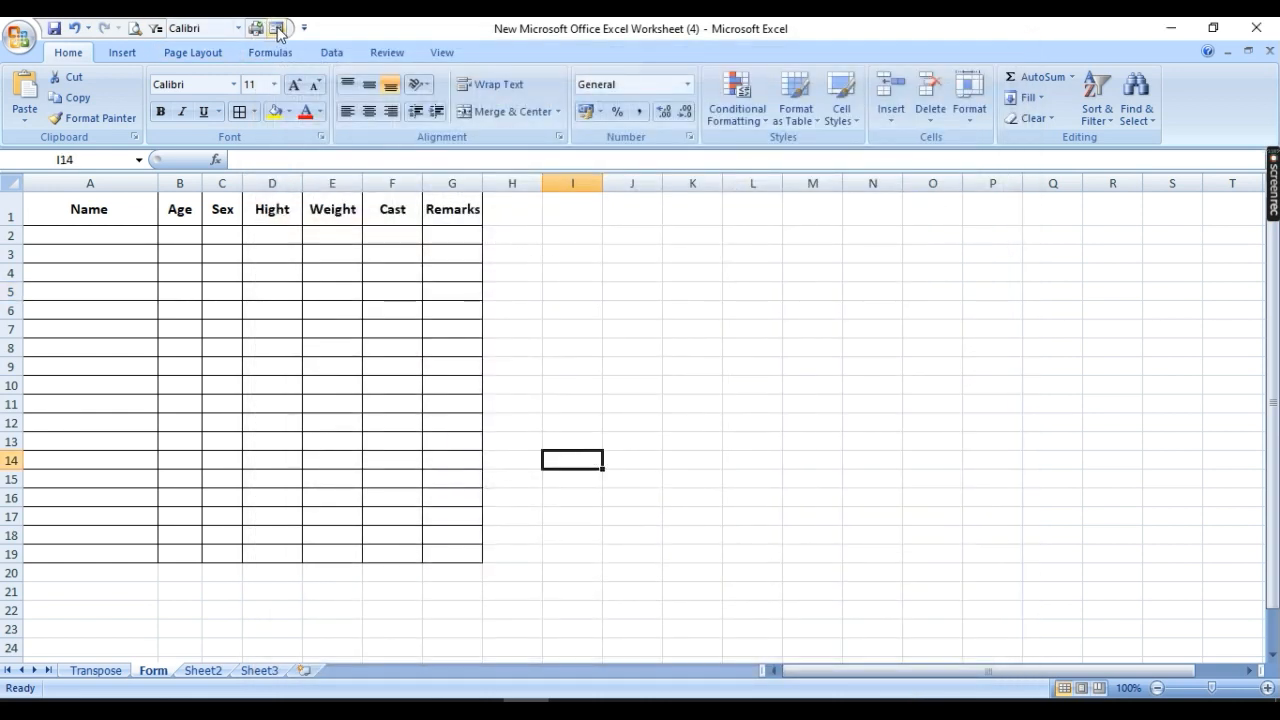
{"action": "right_click", "coordinate": [506, 52]}
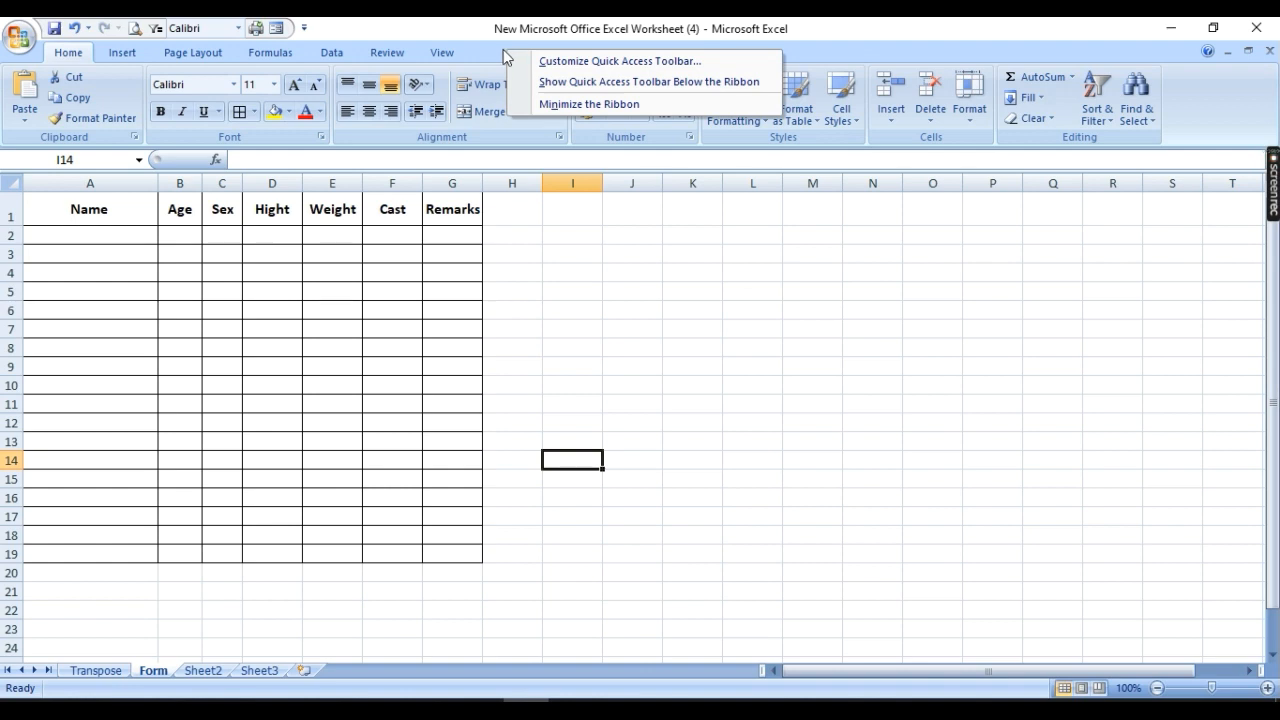
{"action": "left_click", "coordinate": [571, 62]}
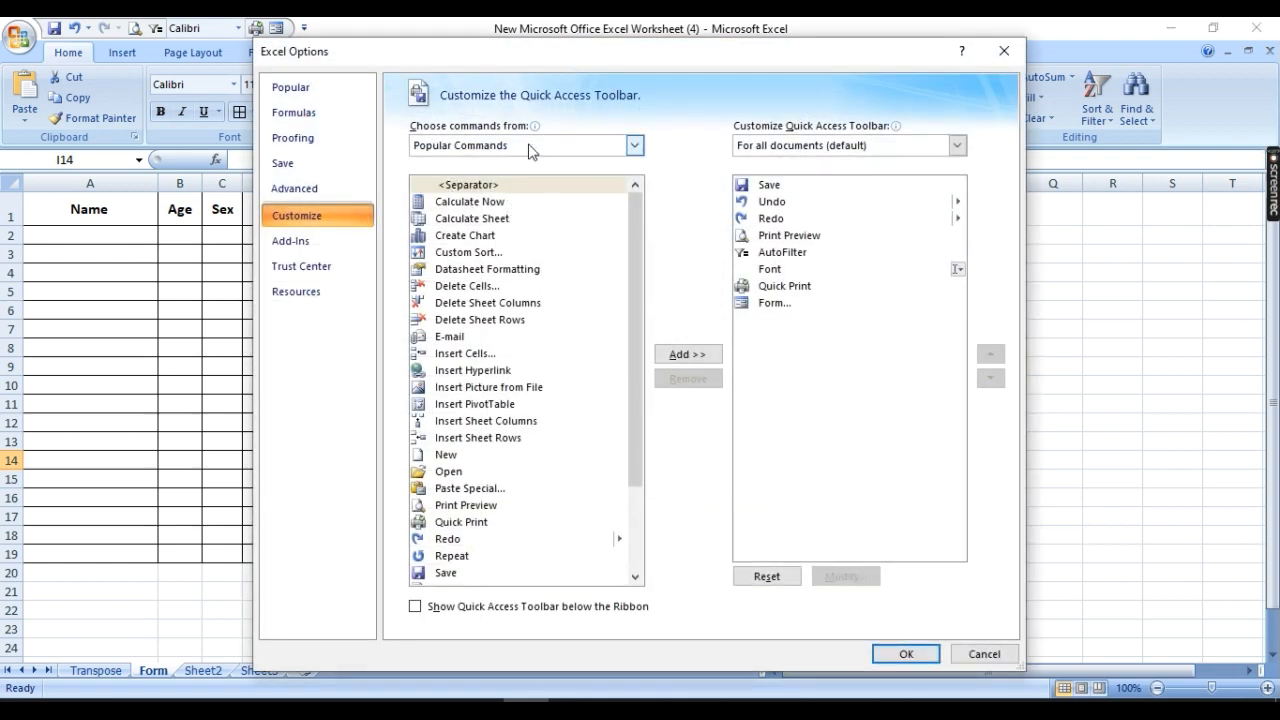
{"action": "left_click", "coordinate": [634, 146]}
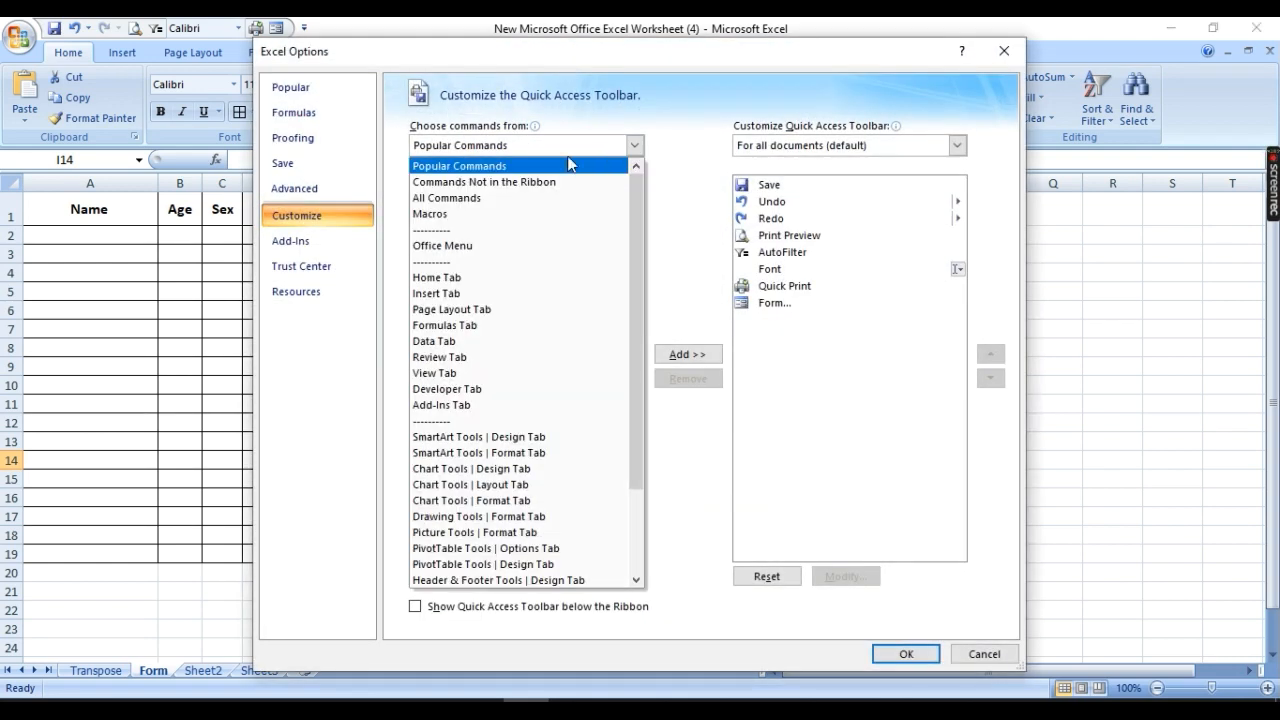
{"action": "left_click", "coordinate": [452, 199]}
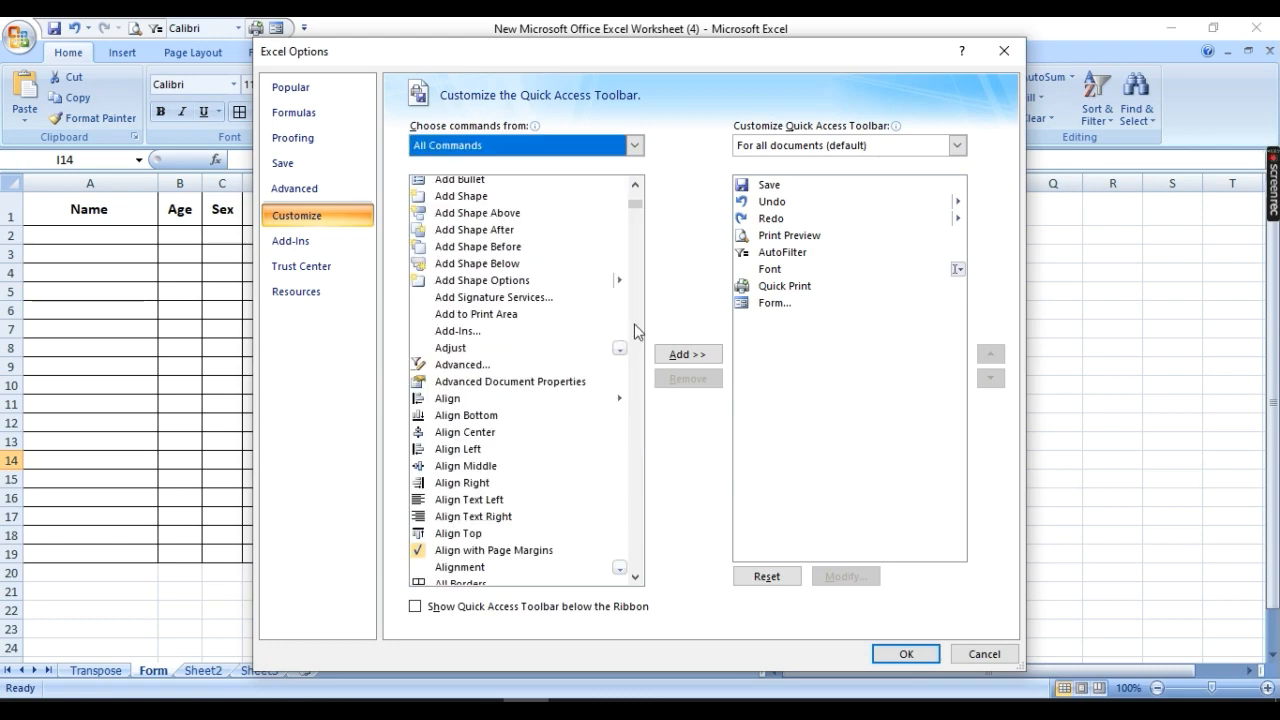
{"action": "mouse_move", "coordinate": [638, 215]}
{"action": "left_mouse_down"}
{"action": "mouse_move", "coordinate": [617, 449]}
{"action": "mouse_move", "coordinate": [624, 572]}
{"action": "mouse_move", "coordinate": [634, 190]}
{"action": "left_mouse_up"}
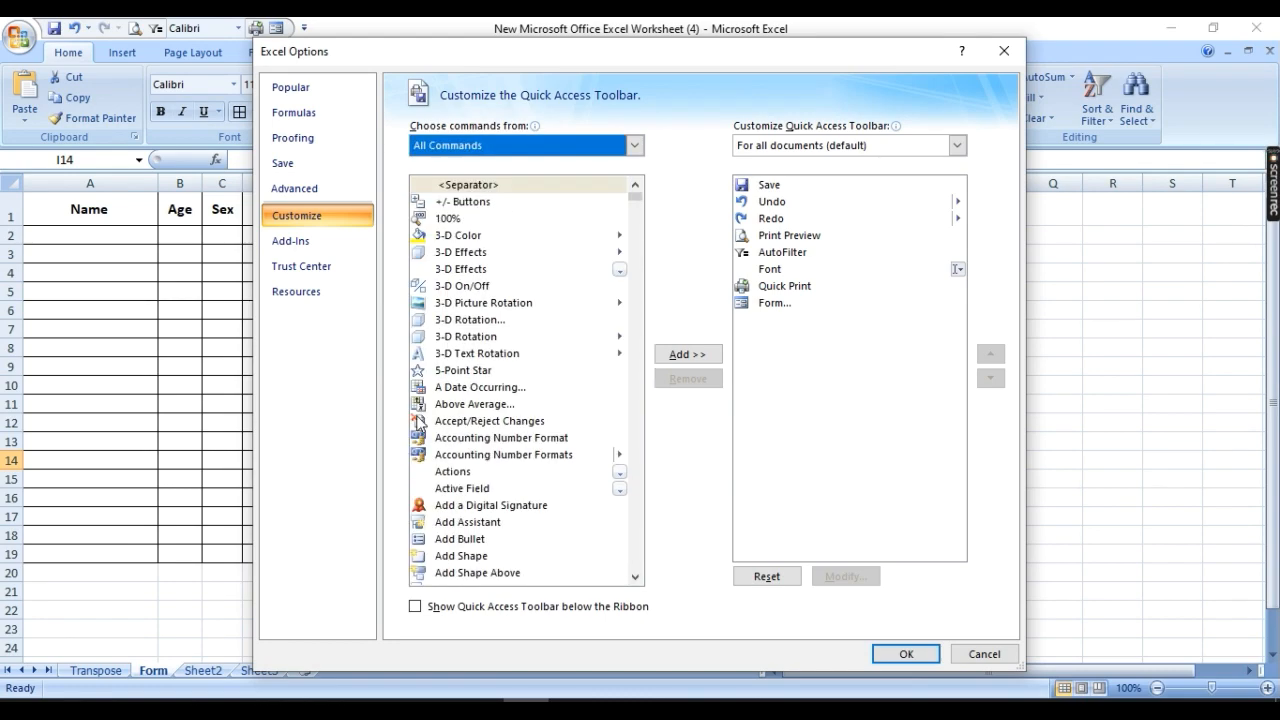
- Accept the Quick Access Toolbar options and open the data entry form for the table from header cell A1
{"action": "left_click", "coordinate": [914, 658]}
{"action": "left_click", "coordinate": [708, 329]}
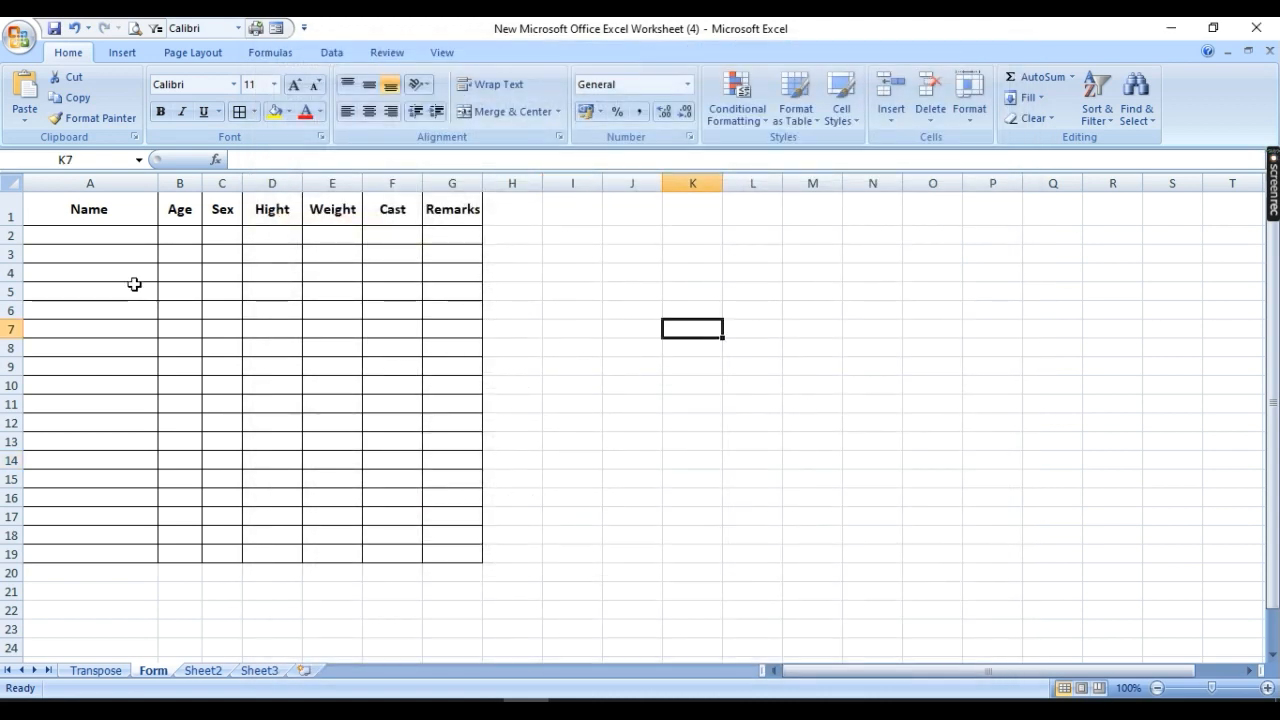
{"action": "left_click", "coordinate": [53, 211]}
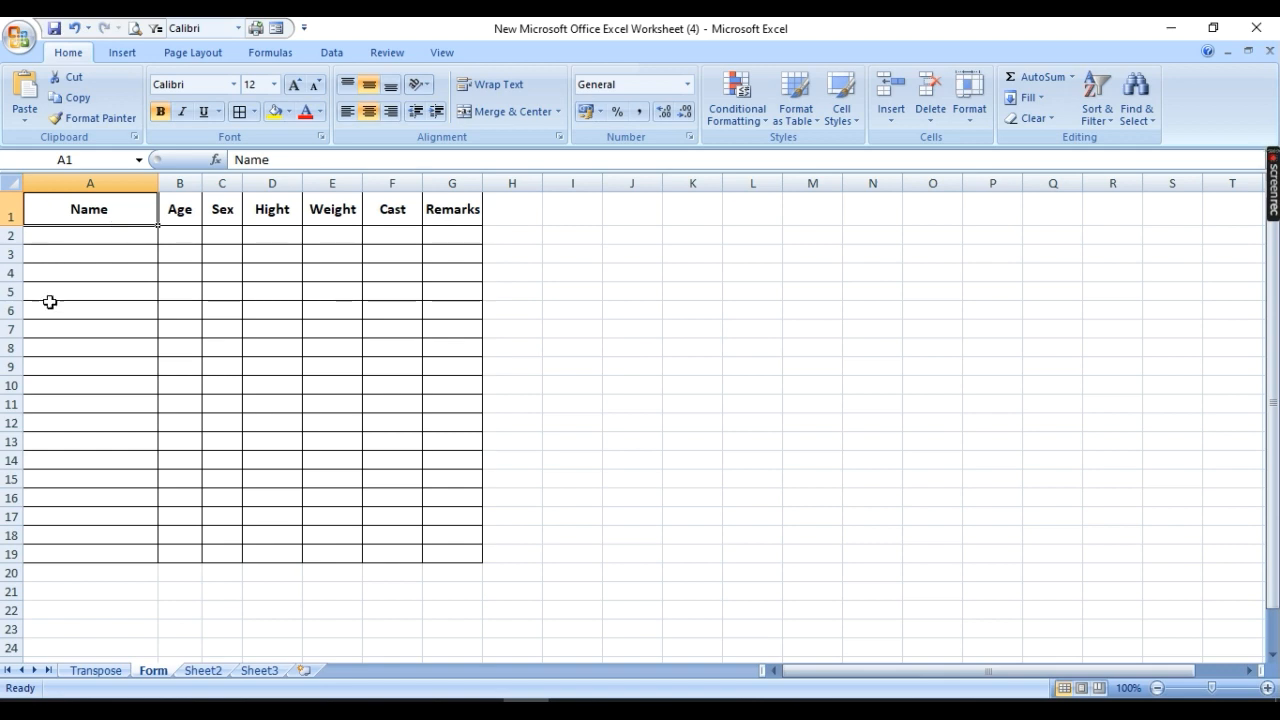
{"action": "left_click", "coordinate": [276, 28]}
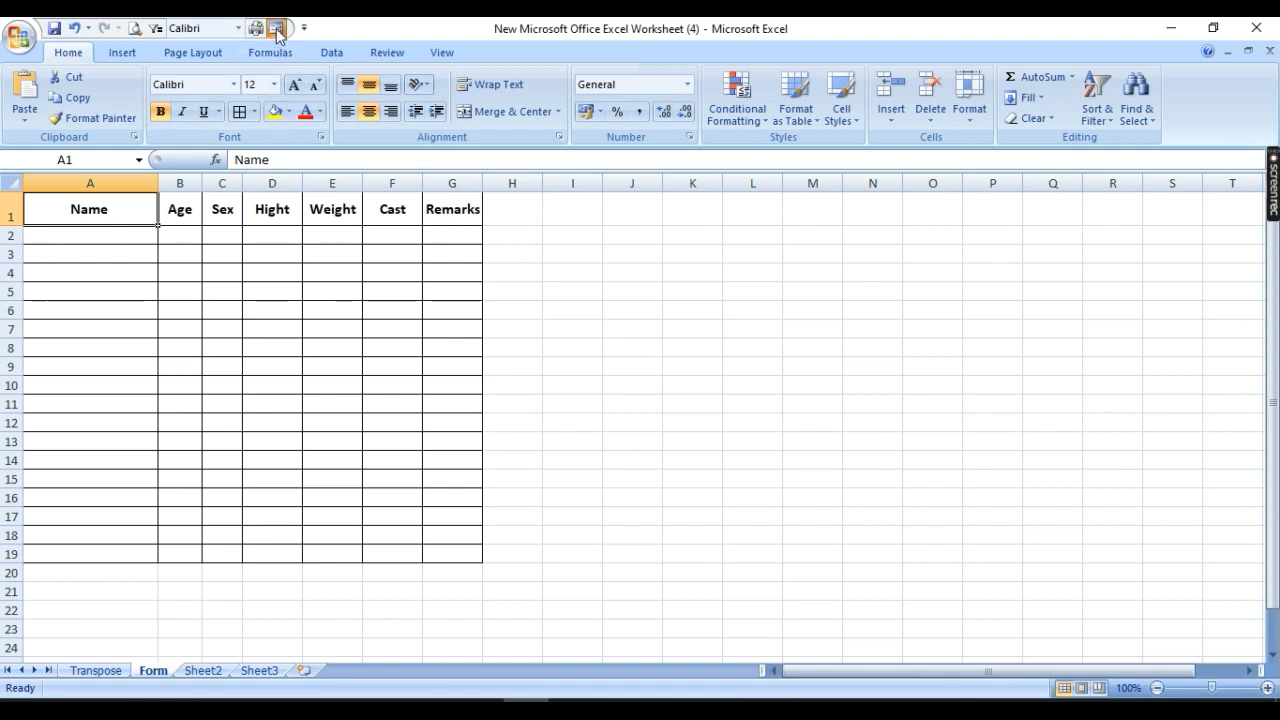
{"action": "left_click", "coordinate": [566, 436]}
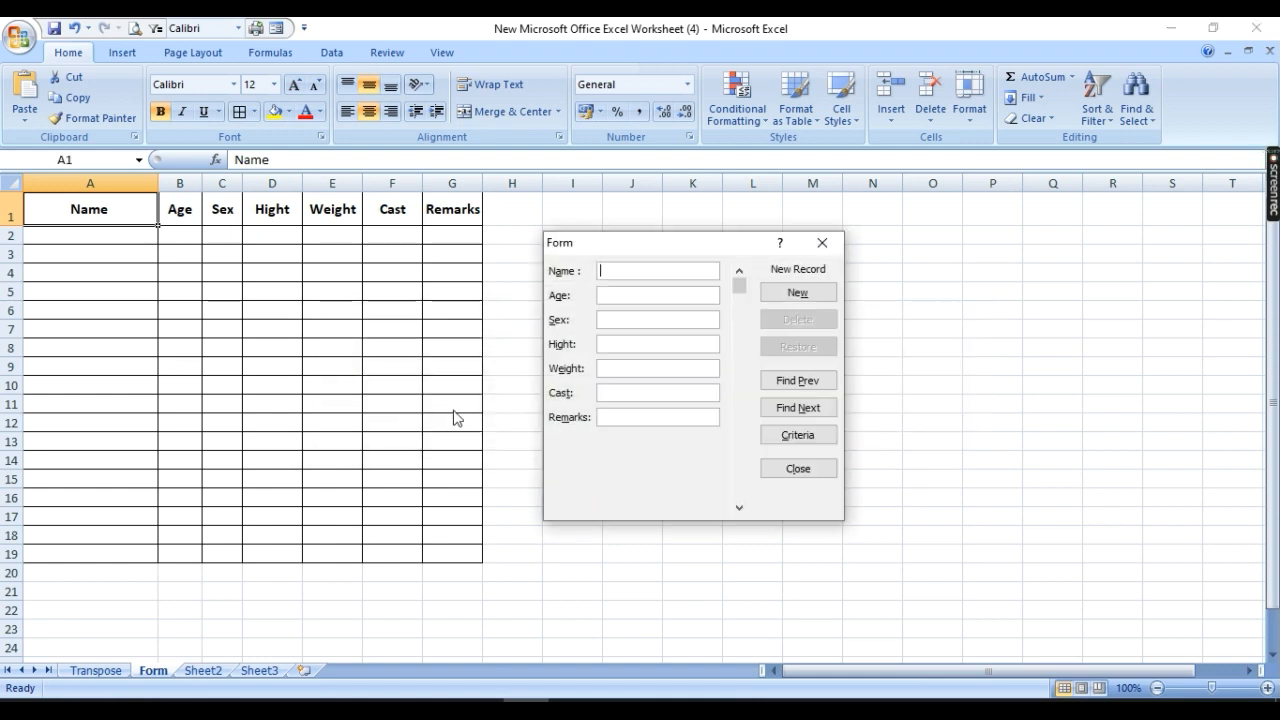
- Add the first record through the form with the person's name, age 45, sex m, Hight 148, Weight 100 and Cast obc
{"action": "type", "text": "shiva"}
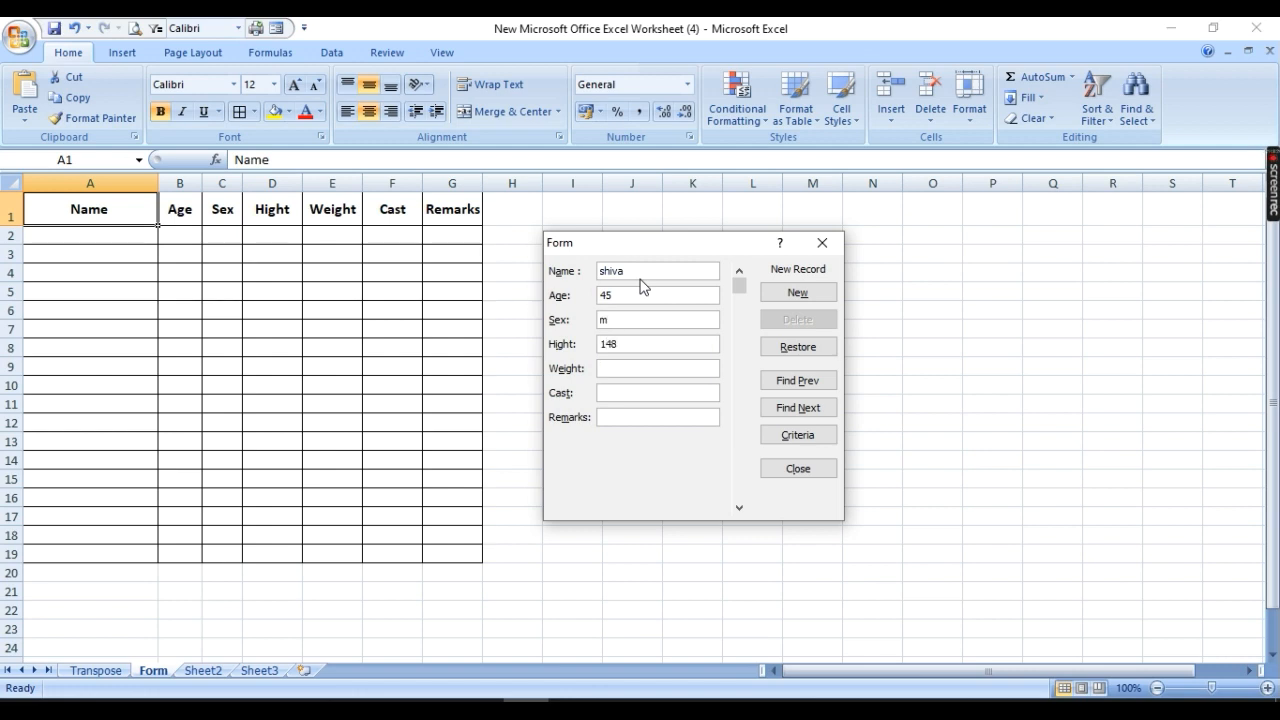
{"action": "type", "text": "100"}
{"action": "key", "text": "Tab"}
{"action": "key", "text": "Return"}
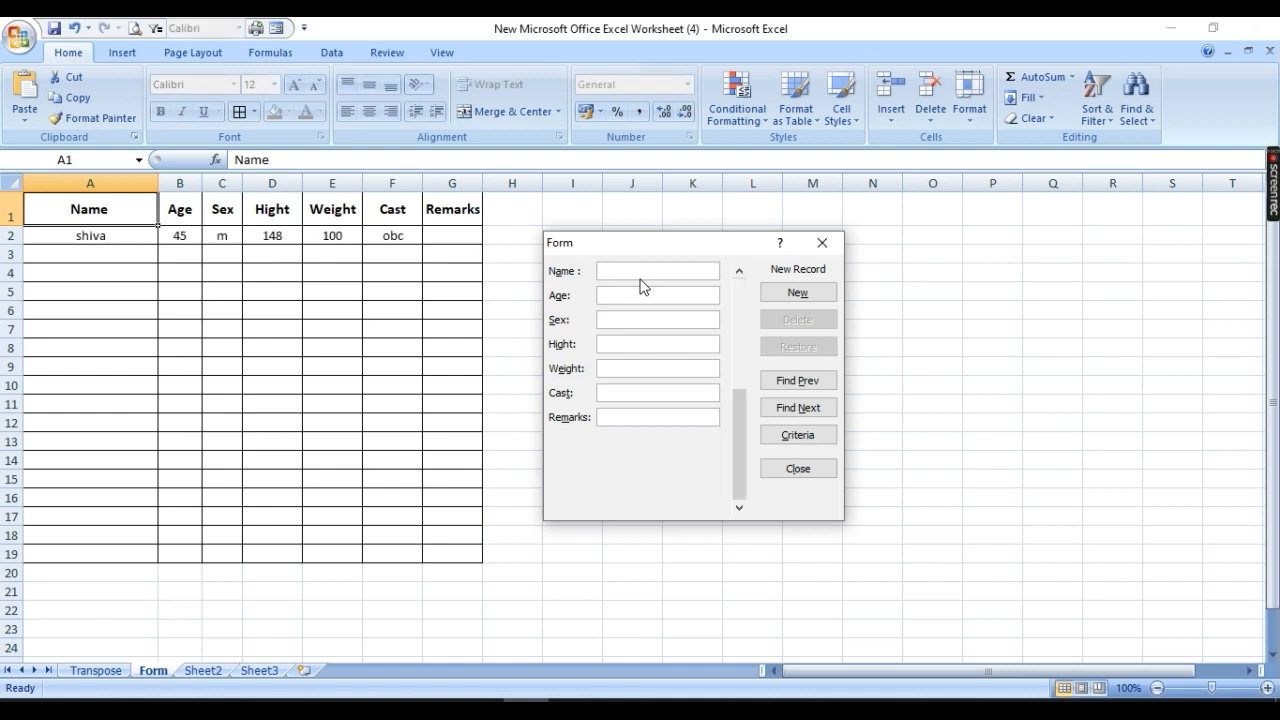
- Try to fill in a second record in the form with a person's name, age 19 and the remaining details
{"action": "type", "text": "sharanu"}
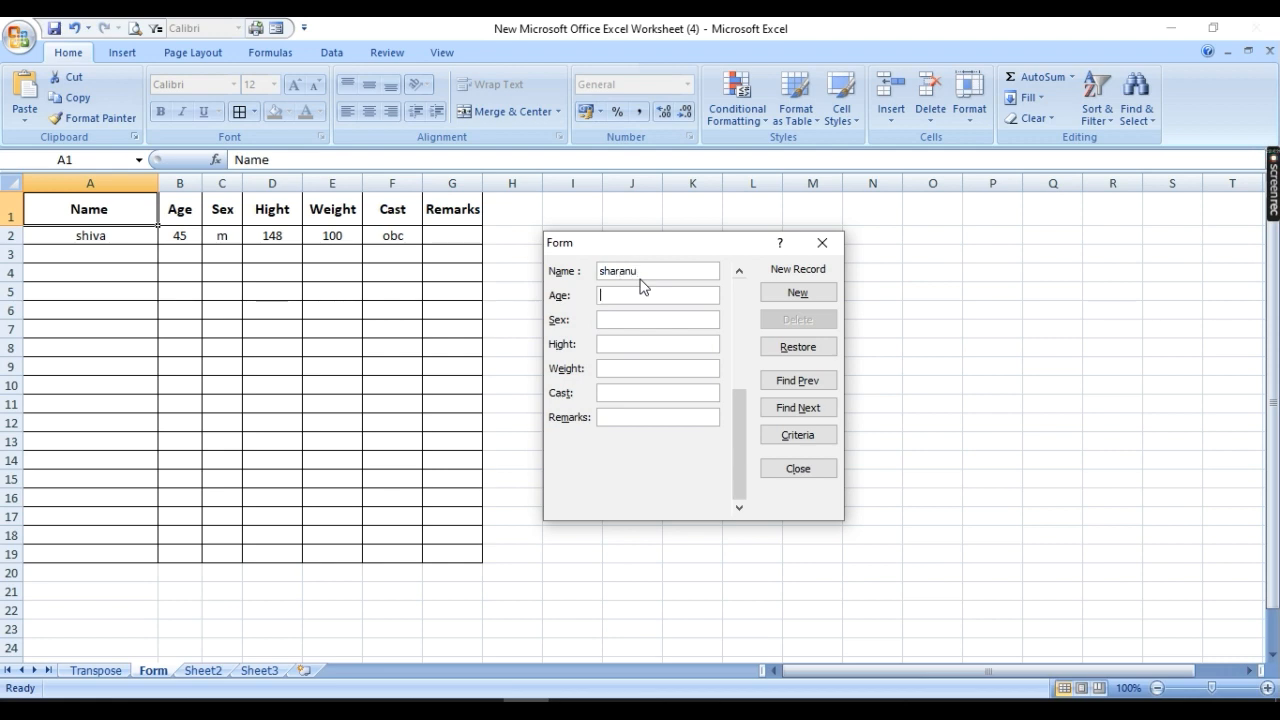
{"action": "type", "text": "19"}
{"action": "key", "text": "Tab"}
{"action": "type", "text": "10"}
{"action": "key", "text": "Tab"}
{"action": "key", "text": "shift+Tab"}
{"action": "type", "text": "o"}
{"action": "key", "text": "shift+Tab"}
{"action": "key", "text": "shift+Tab"}
- Browse the previous and next records in the form, and close it to check the table's rows
{"action": "left_click", "coordinate": [799, 381]}
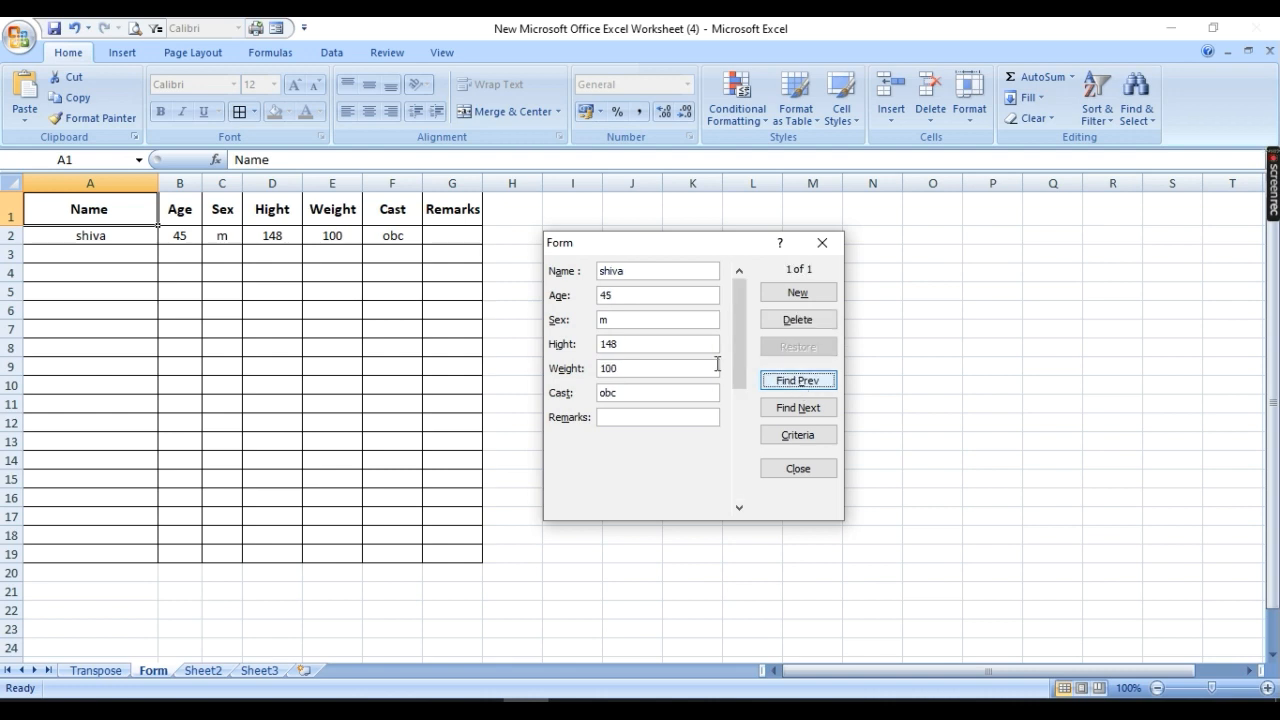
{"action": "left_click", "coordinate": [800, 409]}
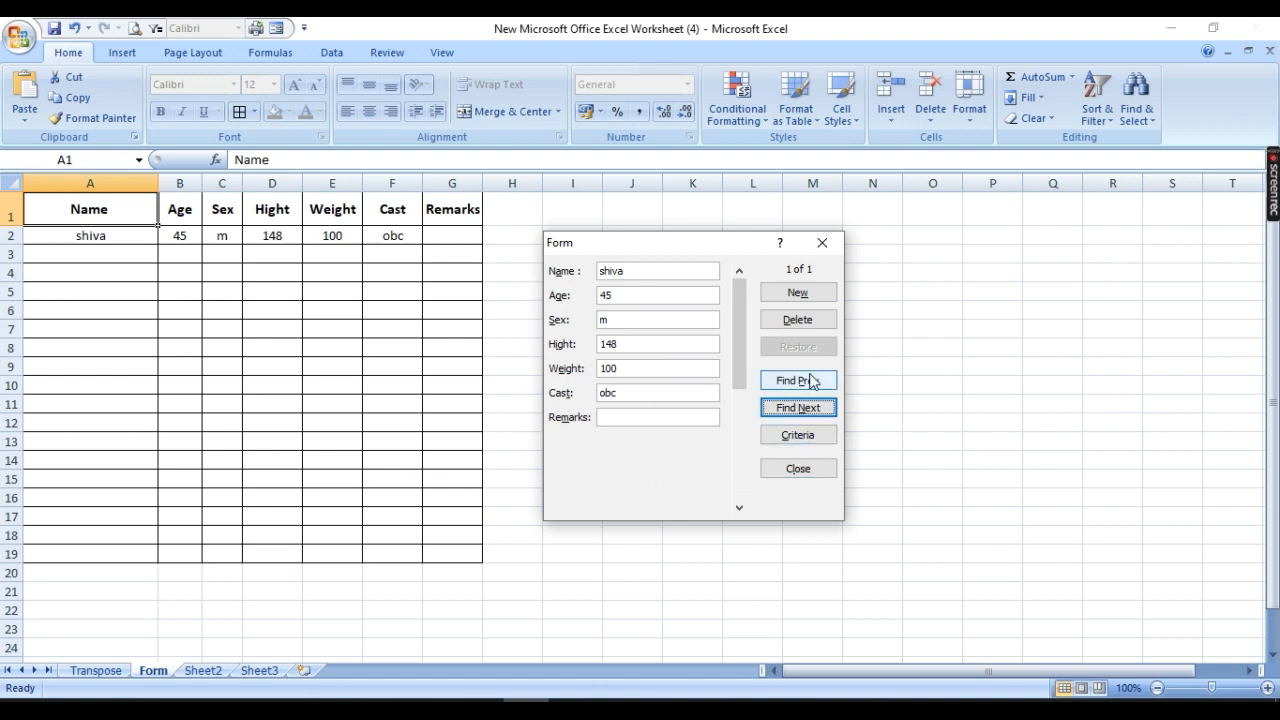
{"action": "left_click", "coordinate": [643, 394]}
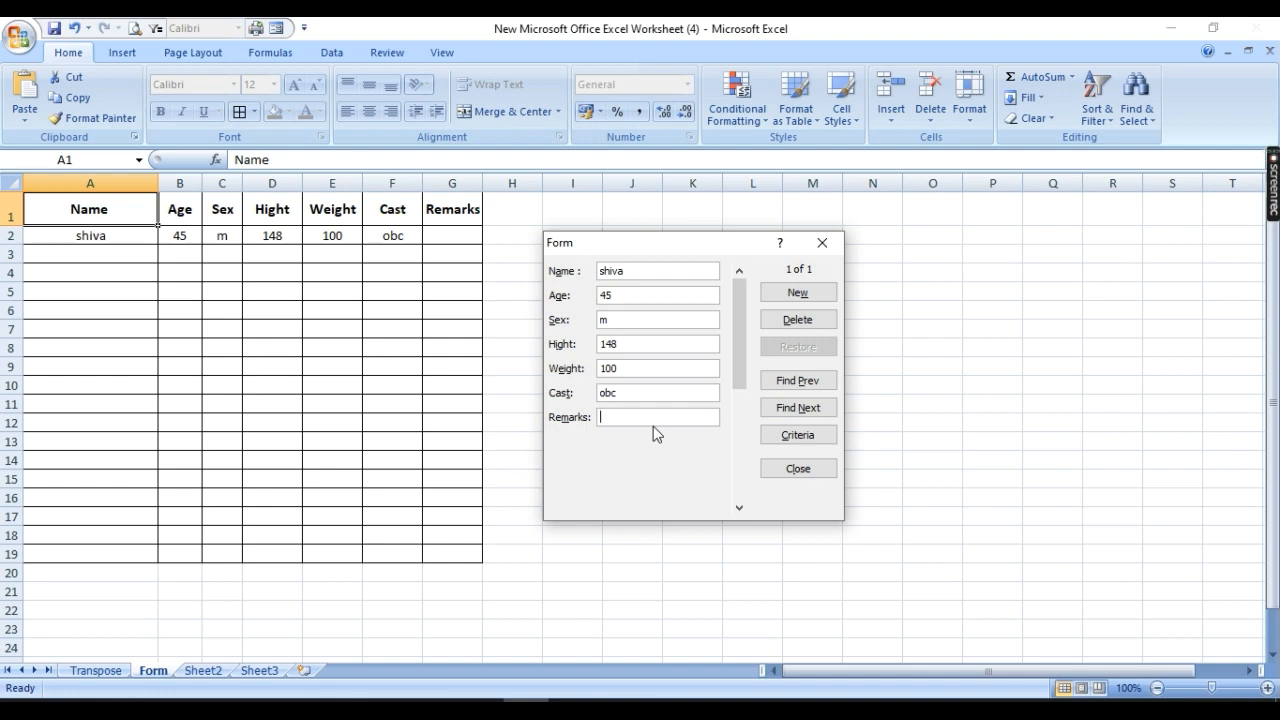
{"action": "key", "text": "Return"}
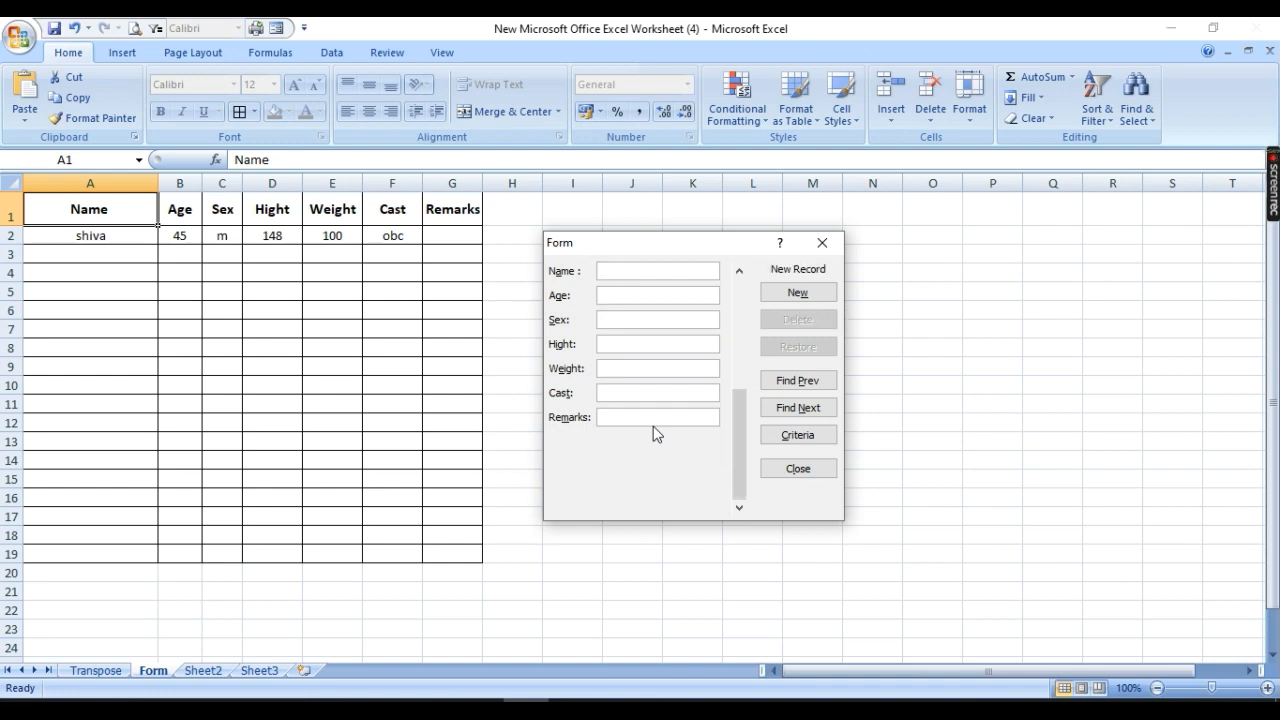
{"action": "left_click", "coordinate": [800, 470]}
{"action": "left_click", "coordinate": [236, 423]}
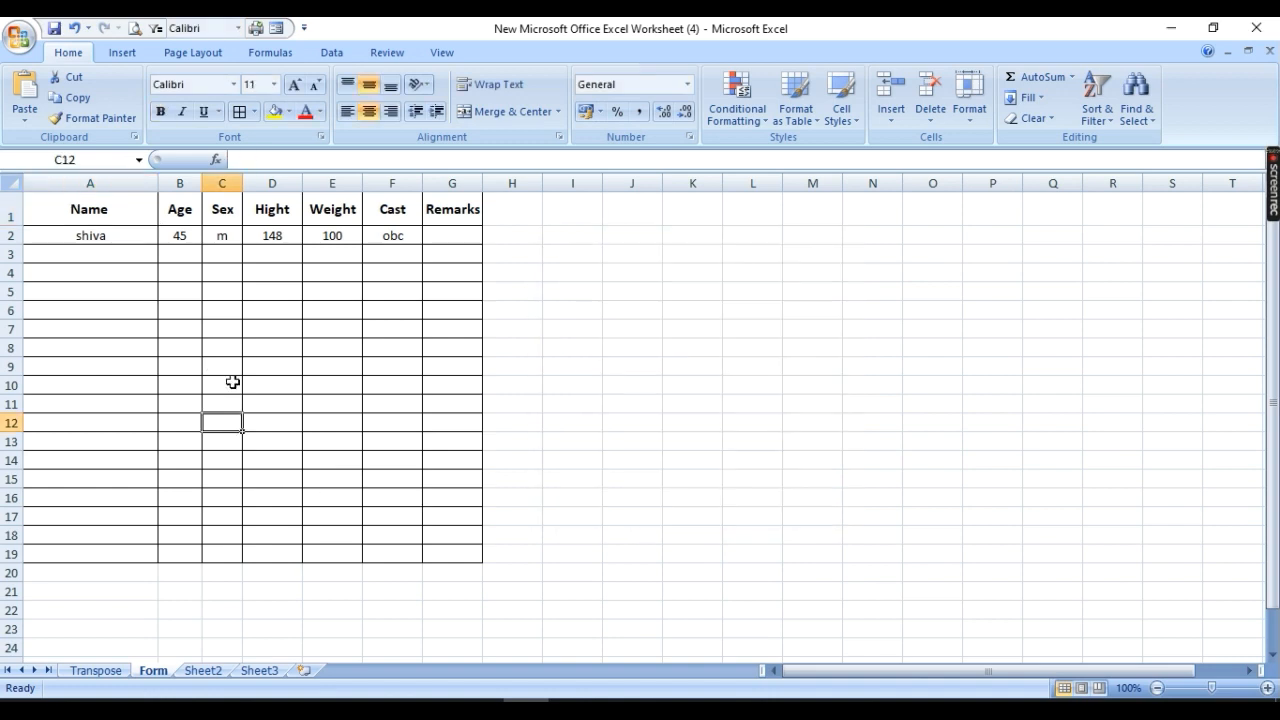
{"action": "left_click", "coordinate": [94, 238]}
{"action": "left_click", "coordinate": [100, 257]}
{"action": "left_click", "coordinate": [684, 420]}
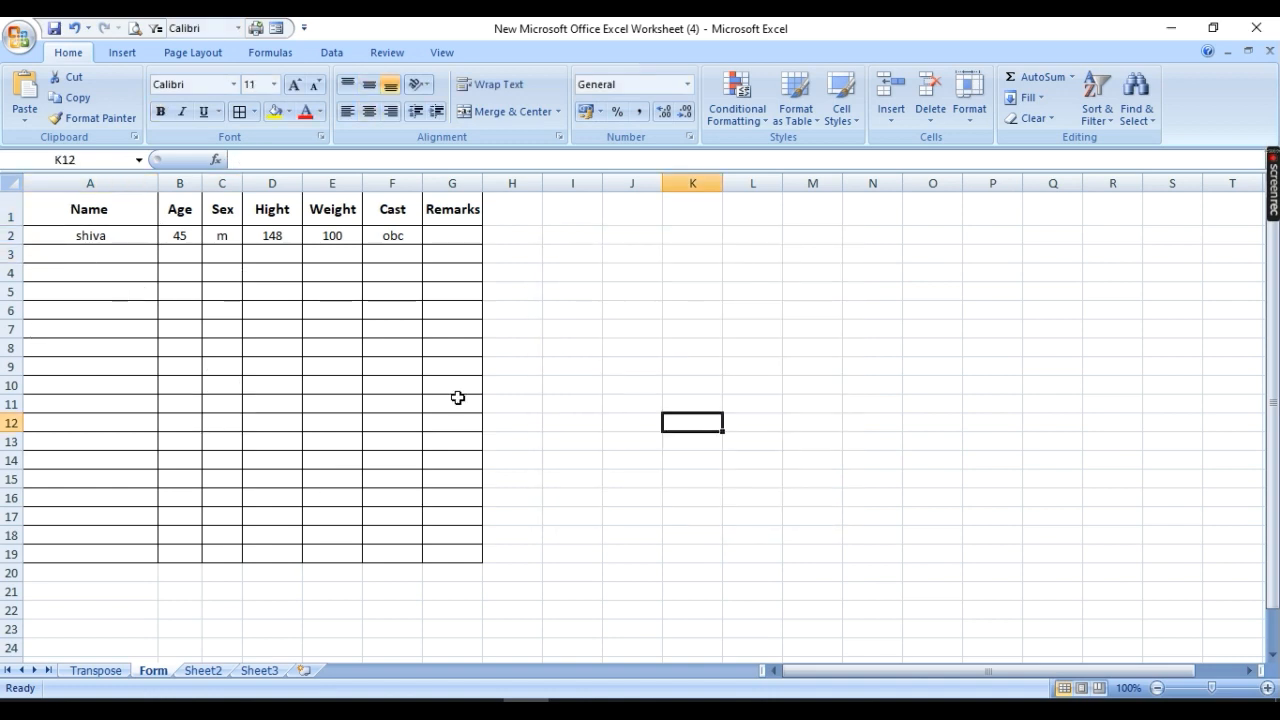
- Reopen the data entry form from cell A3 and start a new record by entering the person's name
{"action": "left_click", "coordinate": [100, 257]}
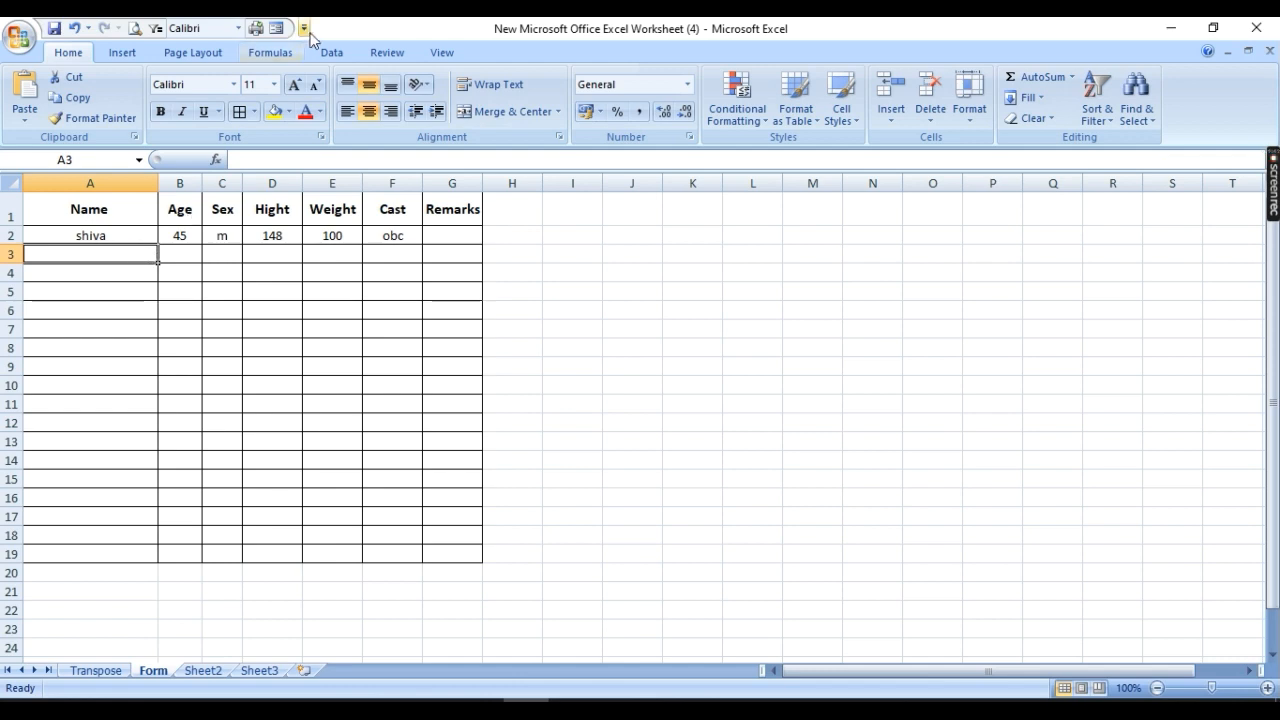
{"action": "left_click", "coordinate": [276, 37]}
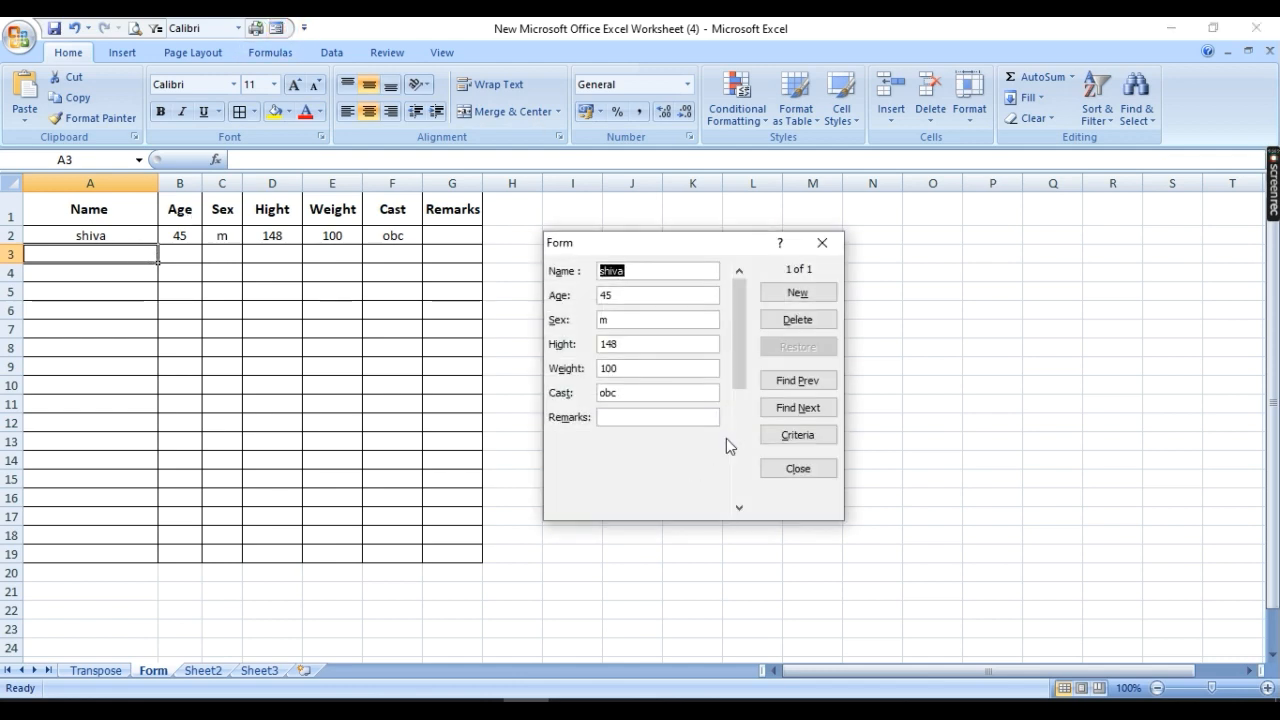
{"action": "left_click", "coordinate": [690, 395]}
{"action": "key", "text": "Tab"}
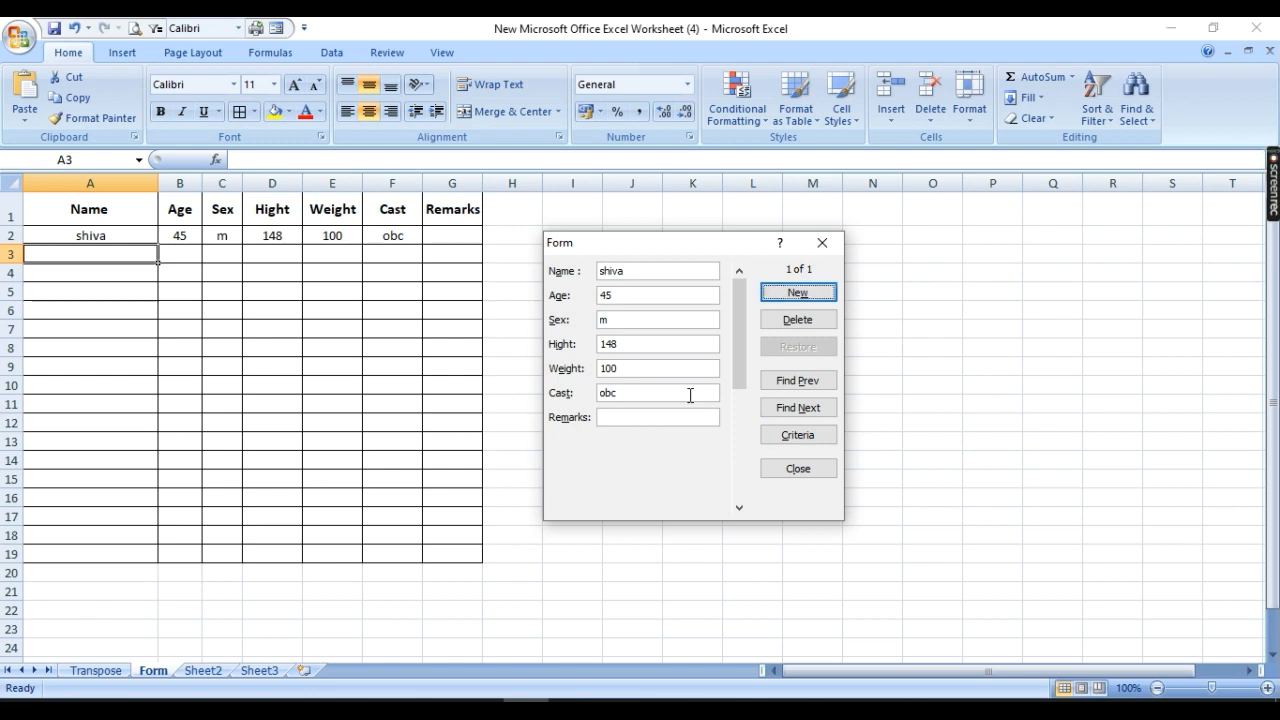
{"action": "key", "text": "Return"}
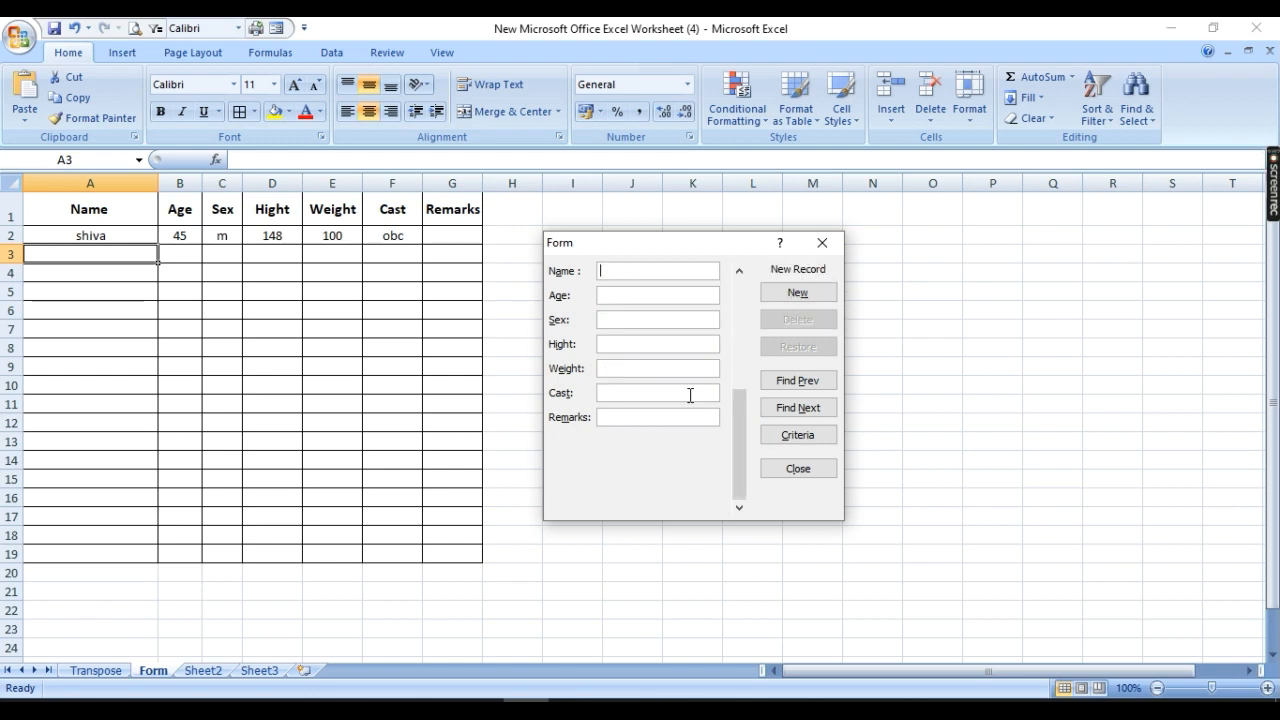
{"action": "type", "text": "s"}
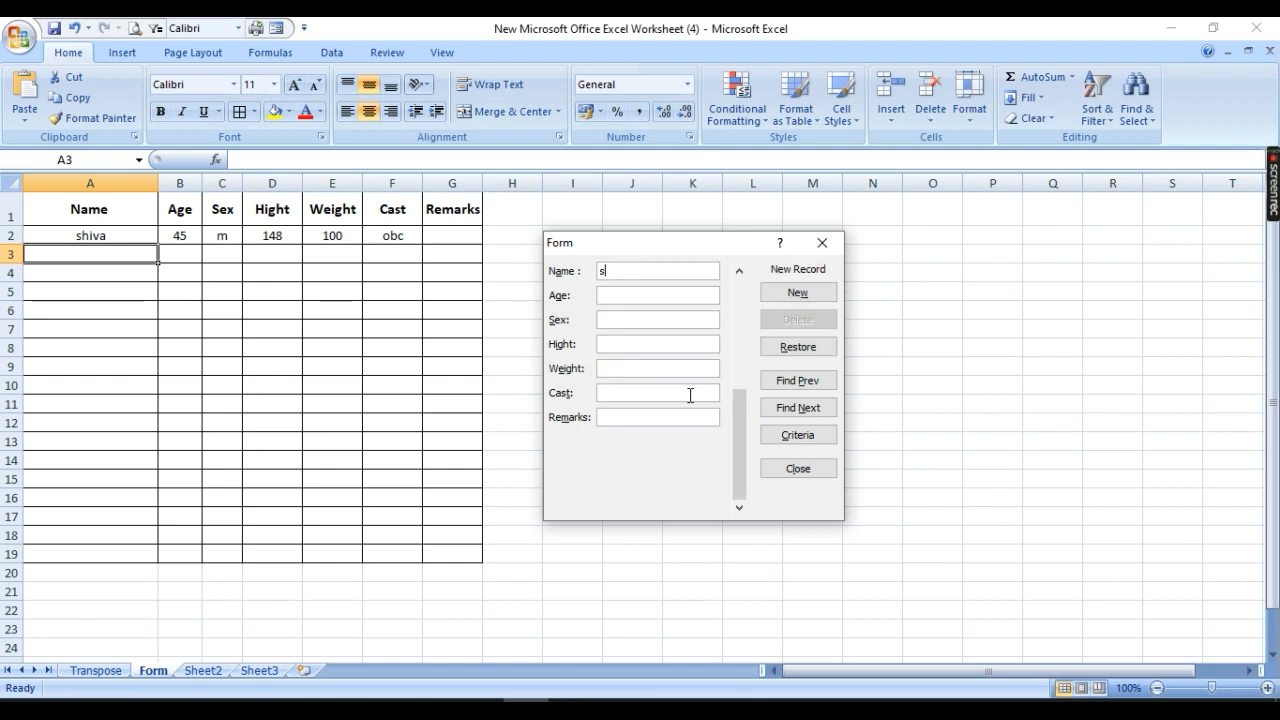